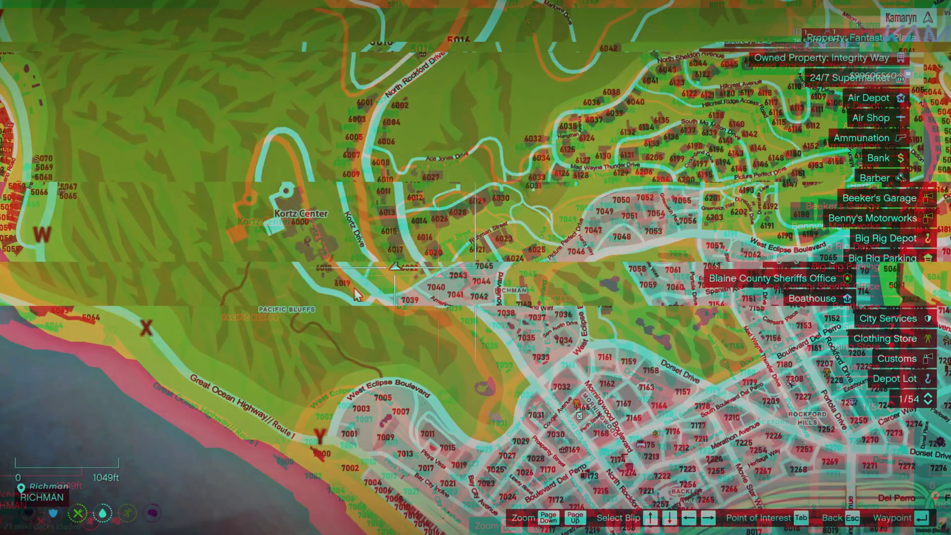
Zoom the postal map out to the whole island, pan north, and zoom into Paleto Bay
{"action": "scroll", "coordinate": [493, 252], "scroll_direction": "down", "scroll_amount": 5}
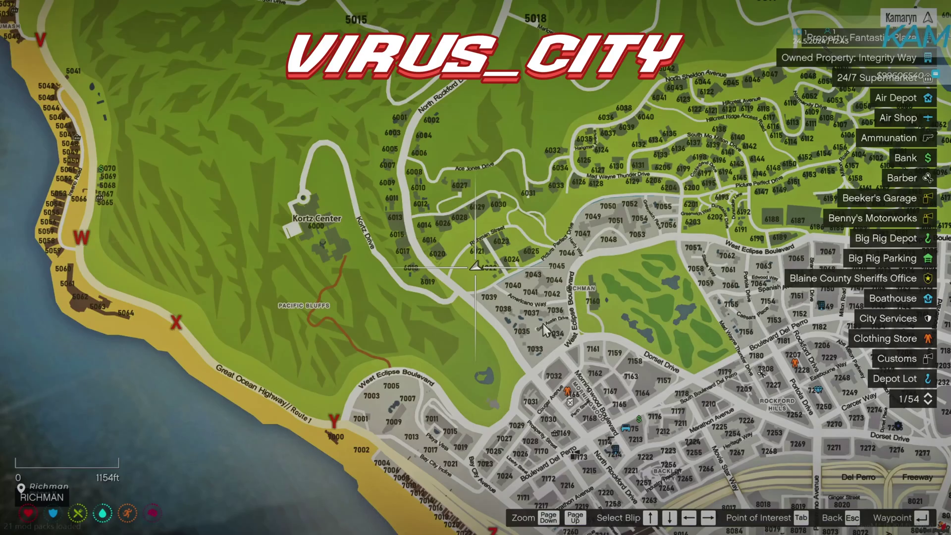
{"action": "left_click_drag", "start_coordinate": [571, 232], "coordinate": [518, 310]}
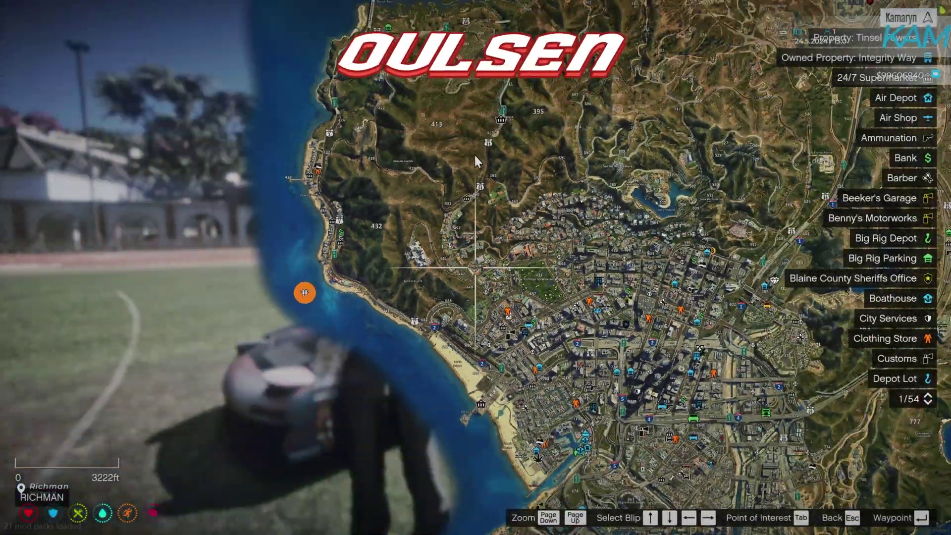
{"action": "left_click_drag", "start_coordinate": [475, 162], "coordinate": [477, 309]}
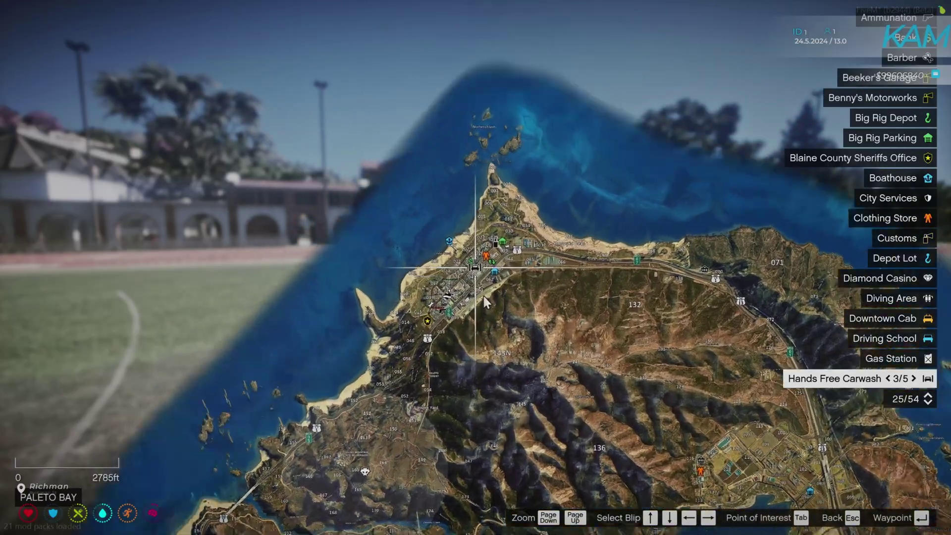
{"action": "scroll", "coordinate": [484, 296], "scroll_direction": "up", "scroll_amount": 5}
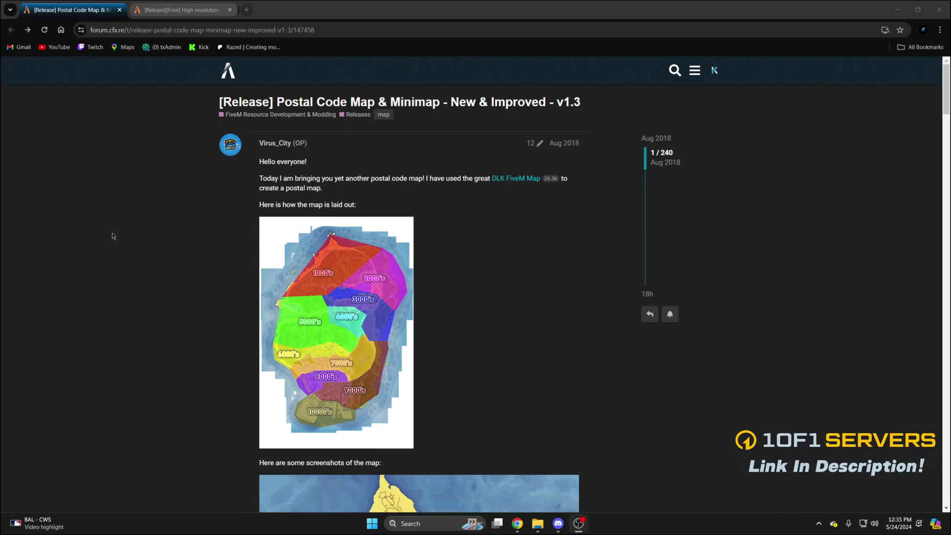
Enlarge and close the postal sections map and the city screenshot previews in the release thread
{"action": "scroll", "coordinate": [119, 239], "scroll_direction": "down", "scroll_amount": 1}
{"action": "left_click", "coordinate": [388, 299]}
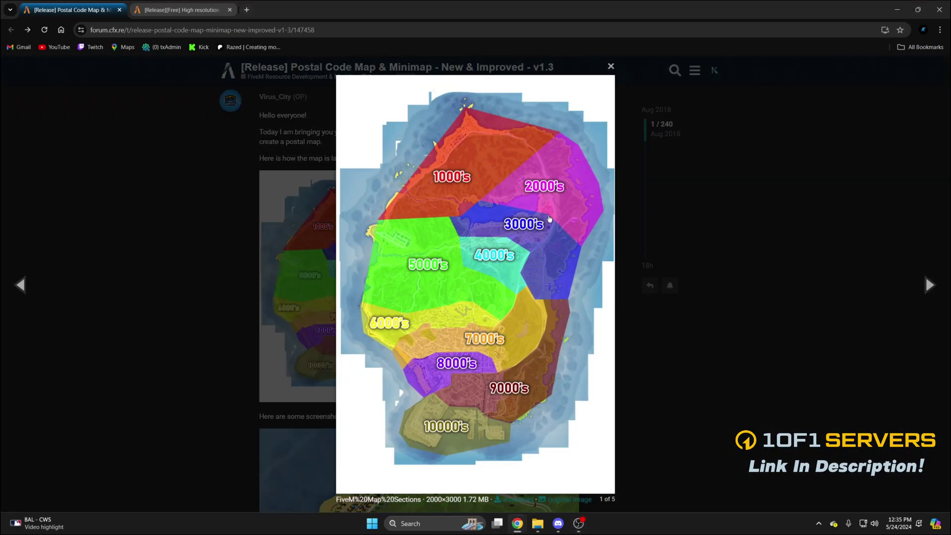
{"action": "left_click", "coordinate": [611, 66]}
{"action": "scroll", "coordinate": [569, 223], "scroll_direction": "down", "scroll_amount": 8}
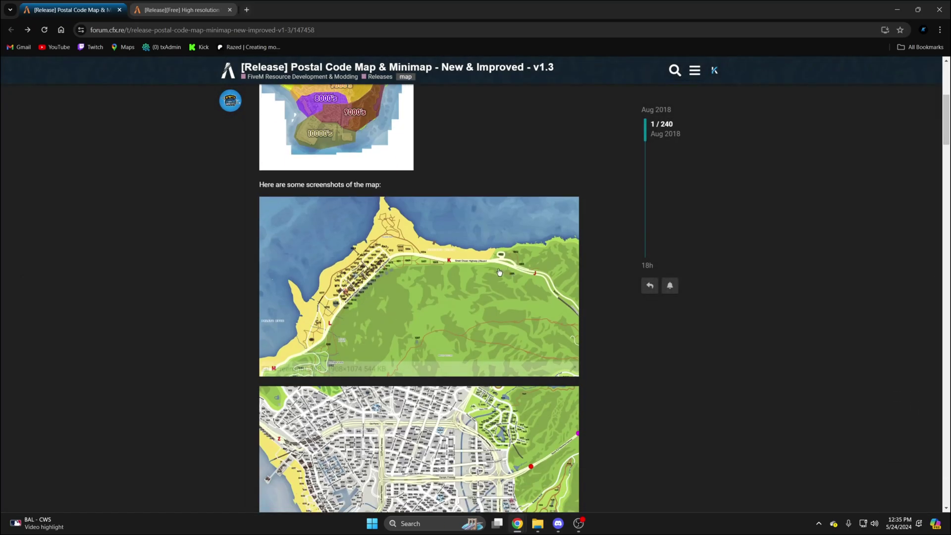
{"action": "left_click", "coordinate": [565, 307]}
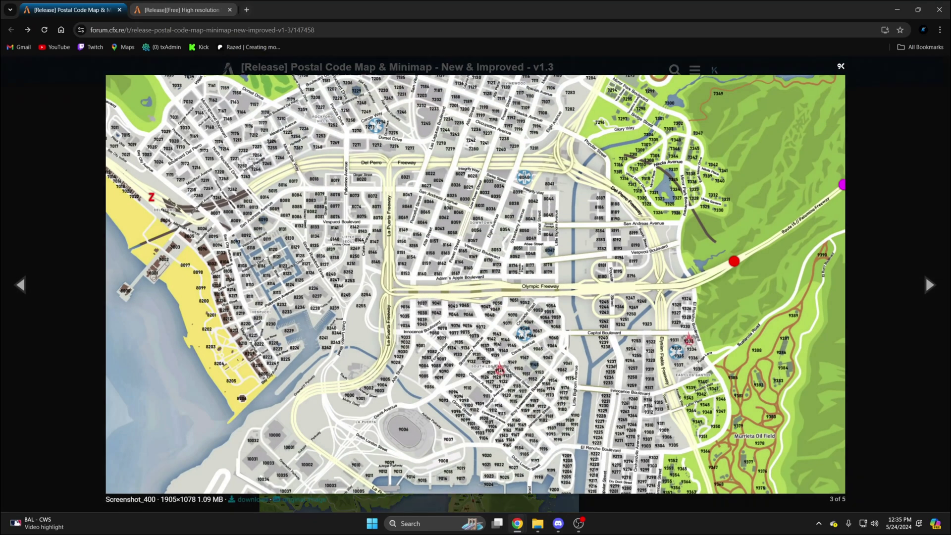
{"action": "key", "text": "Escape"}
{"action": "scroll", "coordinate": [408, 242], "scroll_direction": "down", "scroll_amount": 10}
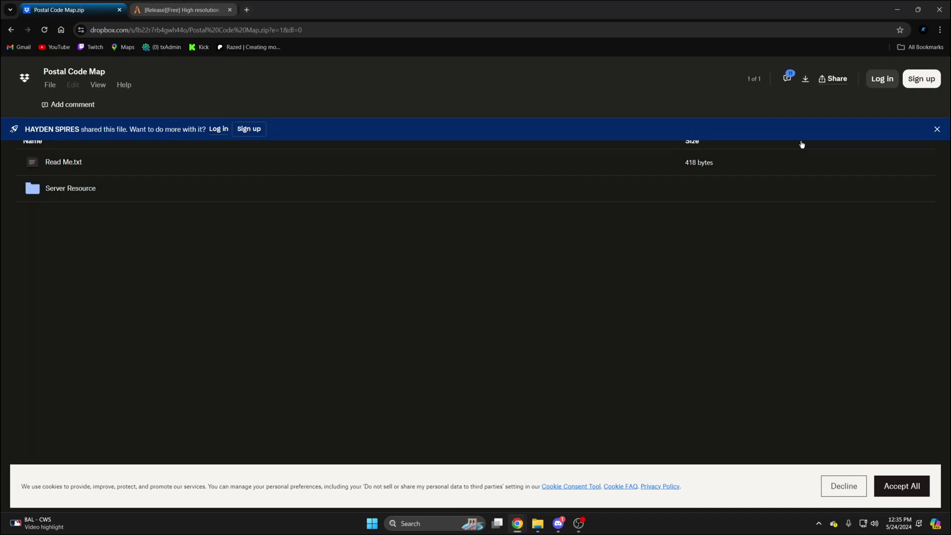
Download Postal Code Map.zip from Dropbox using download-only instead of signing in
{"action": "left_click", "coordinate": [804, 86]}
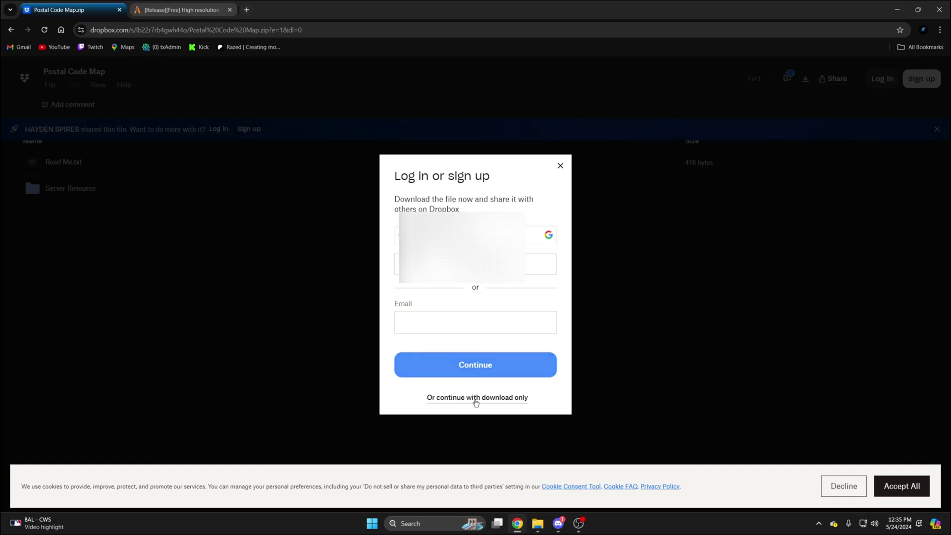
{"action": "left_click", "coordinate": [476, 399]}
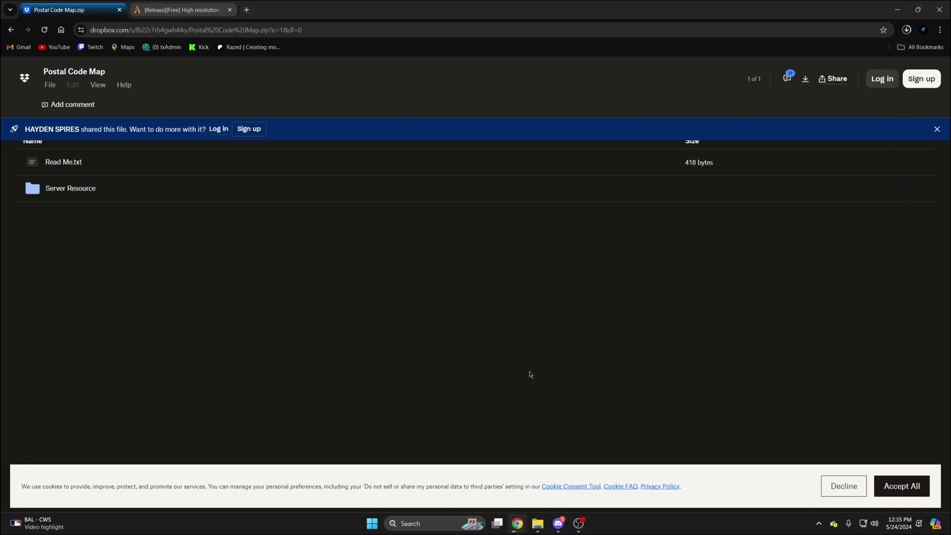
Open Postal Code Map.zip and the server's resources folder side by side
{"action": "left_click", "coordinate": [803, 49]}
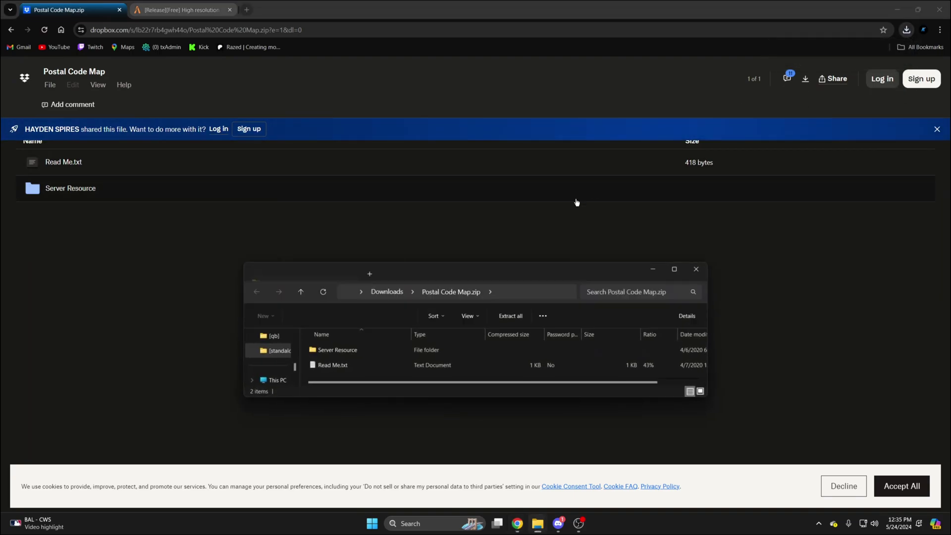
{"action": "left_click_drag", "start_coordinate": [479, 274], "coordinate": [373, 252]}
{"action": "mouse_move", "coordinate": [546, 526]}
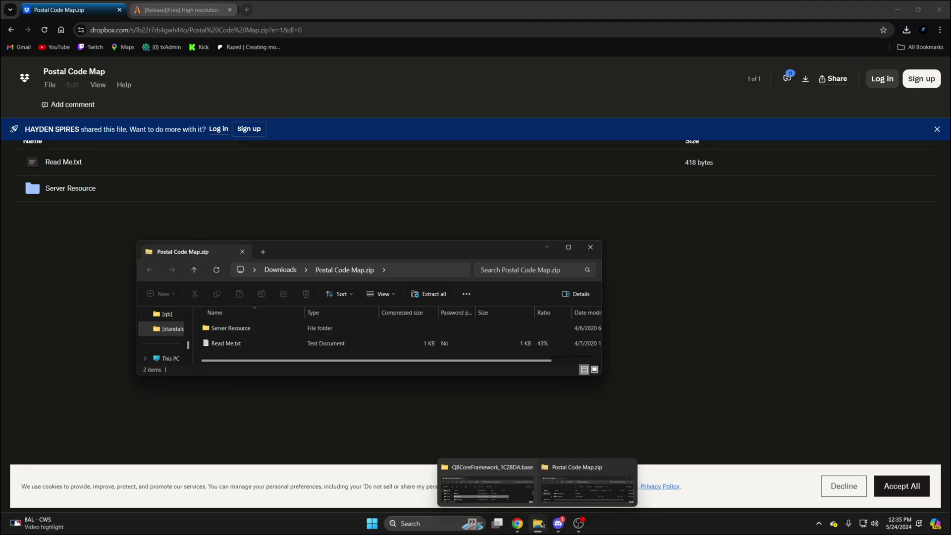
{"action": "left_click", "coordinate": [488, 485]}
{"action": "left_click_drag", "start_coordinate": [430, 281], "coordinate": [616, 248]}
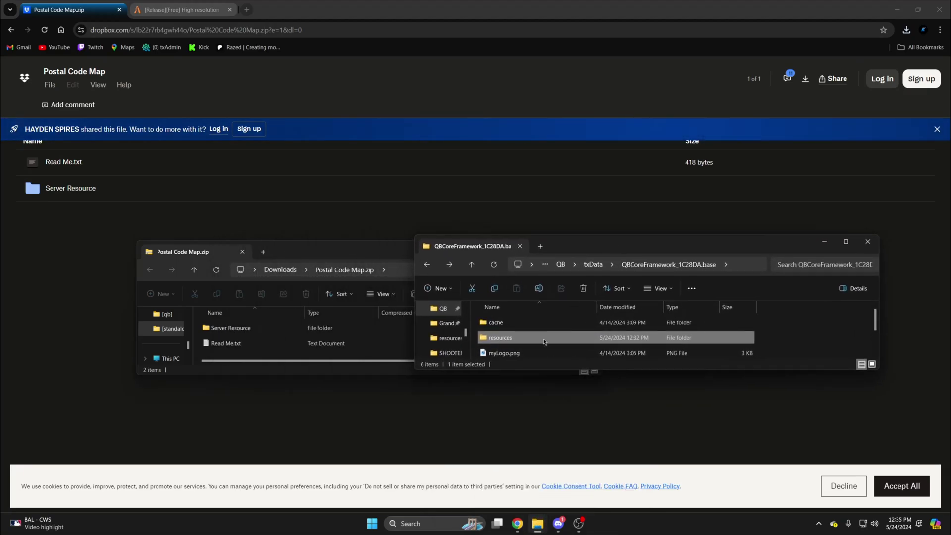
{"action": "double_click", "coordinate": [543, 338]}
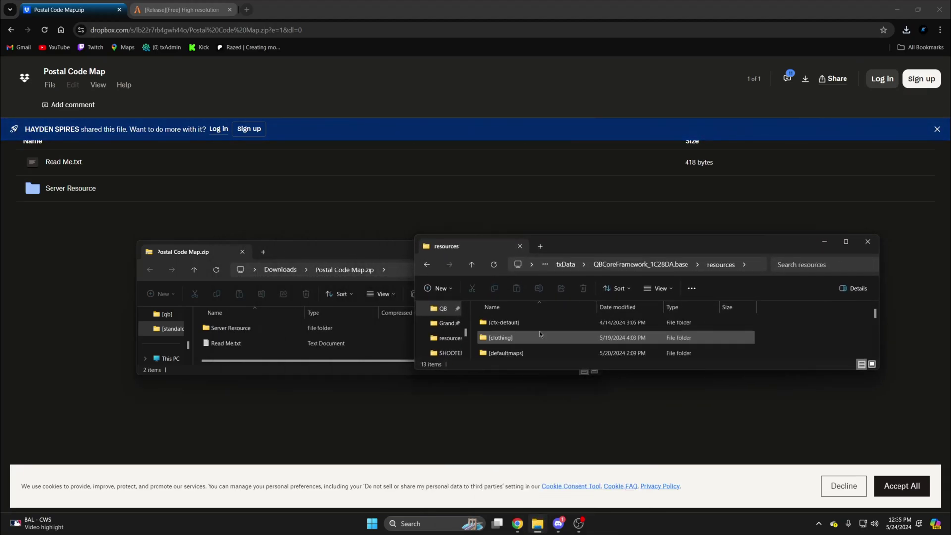
Copy the zip's Server Resource map folder into resources, then select server.cfg in the base folder
{"action": "double_click", "coordinate": [246, 330]}
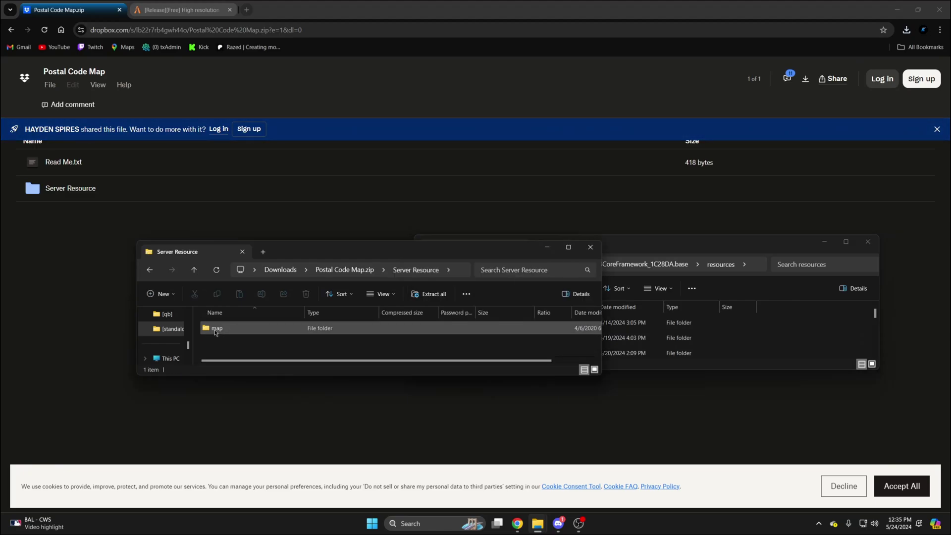
{"action": "left_click_drag", "start_coordinate": [215, 333], "coordinate": [807, 321]}
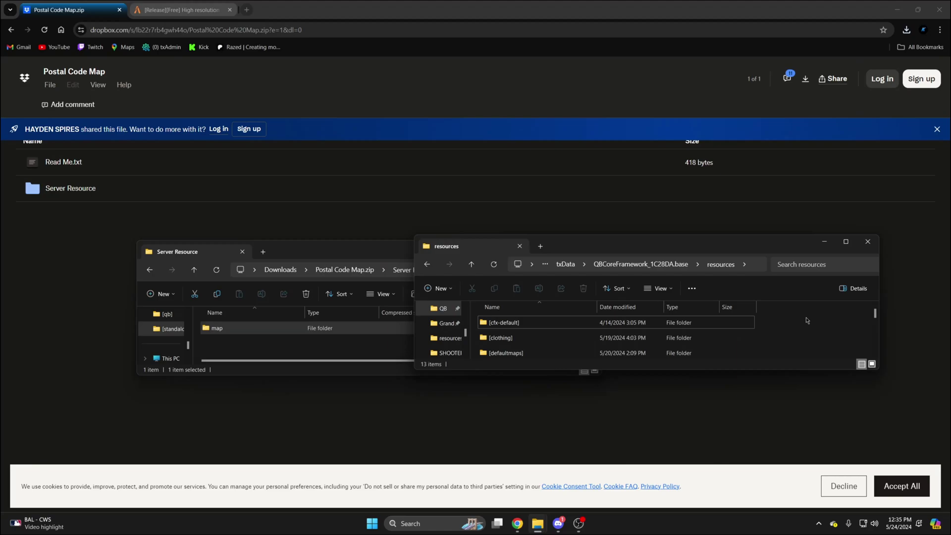
{"action": "left_click", "coordinate": [627, 264]}
{"action": "left_click", "coordinate": [525, 340]}
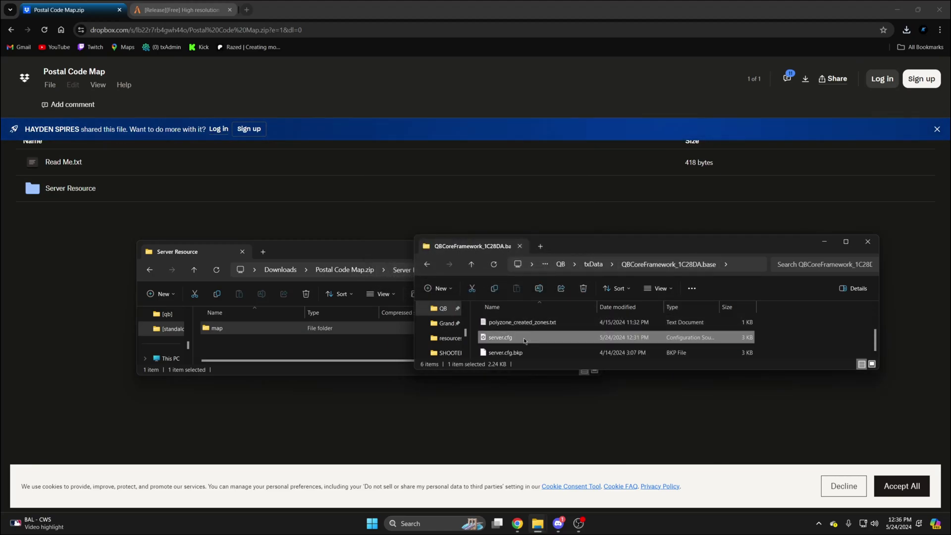
Add an 'ensure map' line at line 70, below popcornrp-customs, and save server.cfg
{"action": "double_click", "coordinate": [525, 339]}
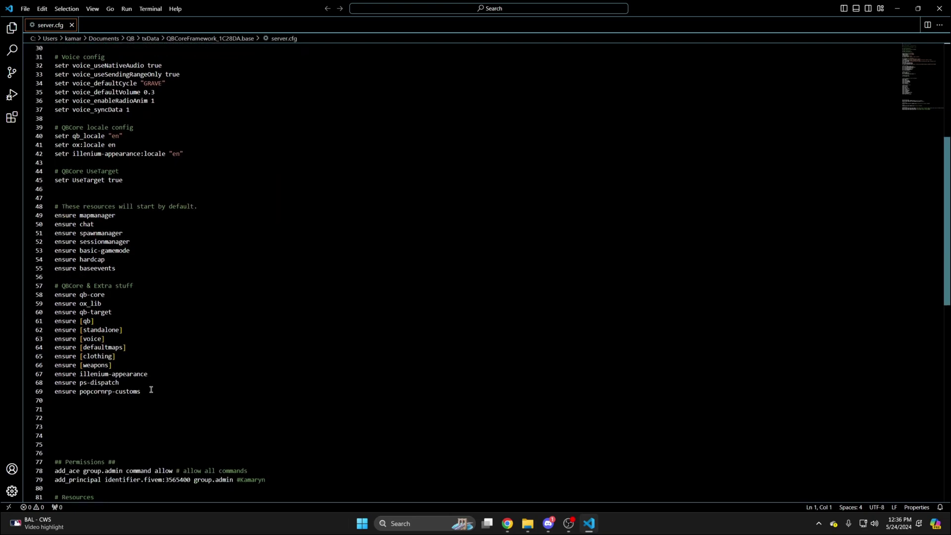
{"action": "left_click", "coordinate": [151, 392]}
{"action": "key", "text": "Return"}
{"action": "type", "text": "ensure map"}
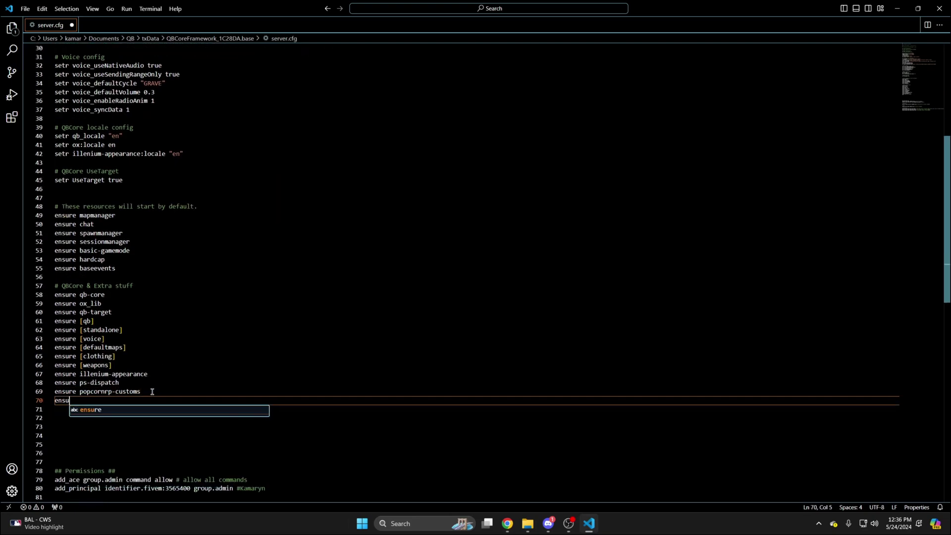
{"action": "left_click", "coordinate": [152, 392]}
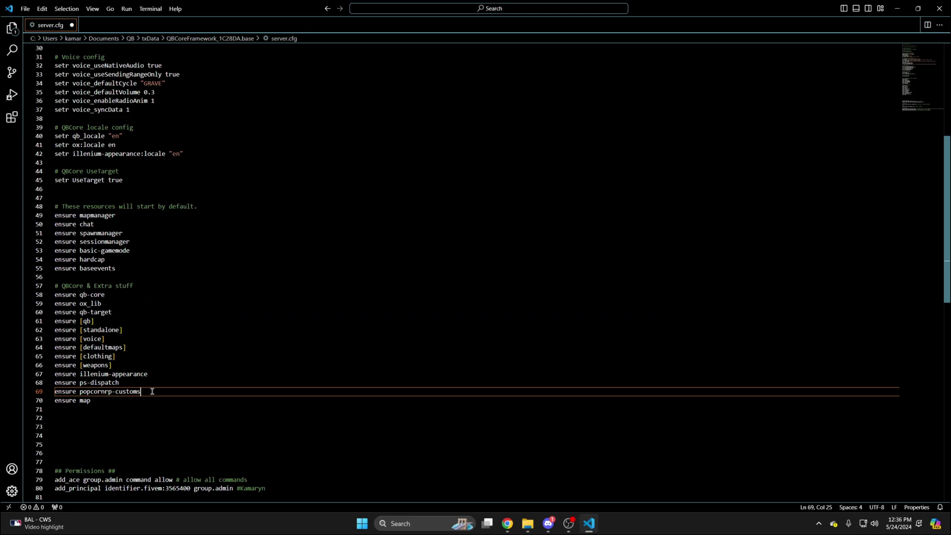
{"action": "left_click", "coordinate": [25, 8]}
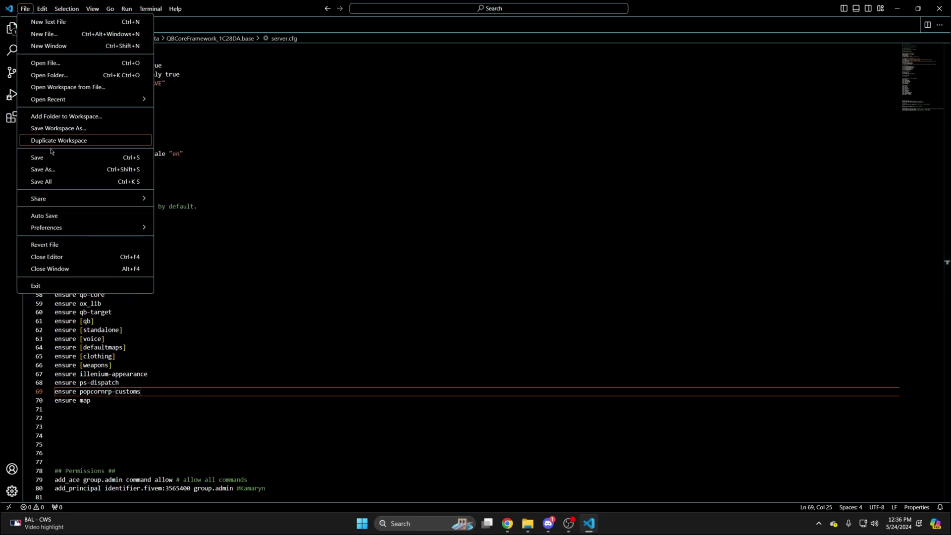
{"action": "left_click", "coordinate": [56, 156]}
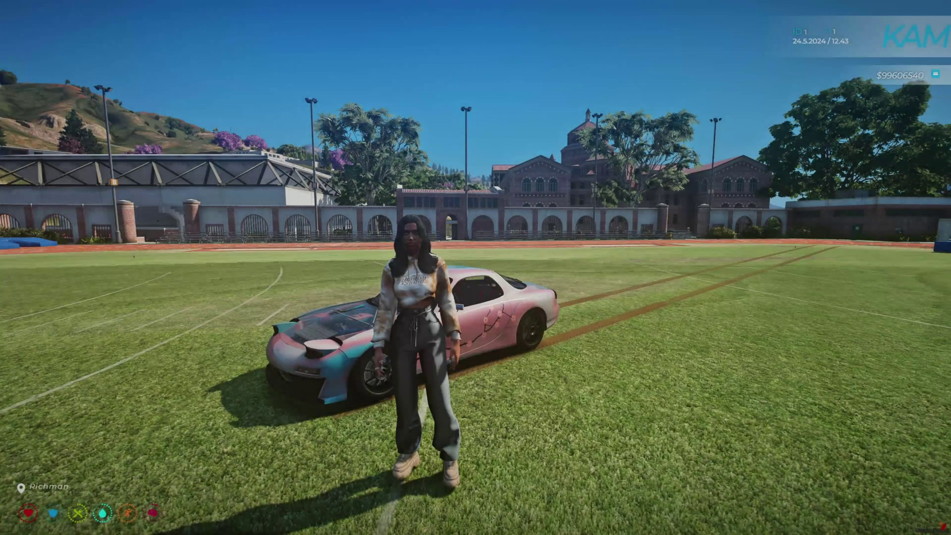
Check the full-screen pause map's postals across the island up to Paleto Bay
{"action": "key", "text": "Escape"}
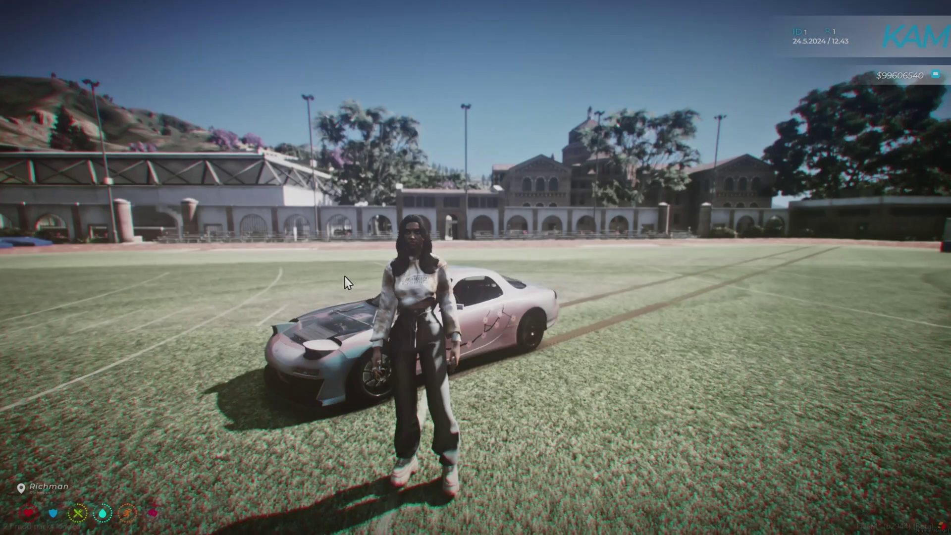
{"action": "left_click", "coordinate": [358, 276]}
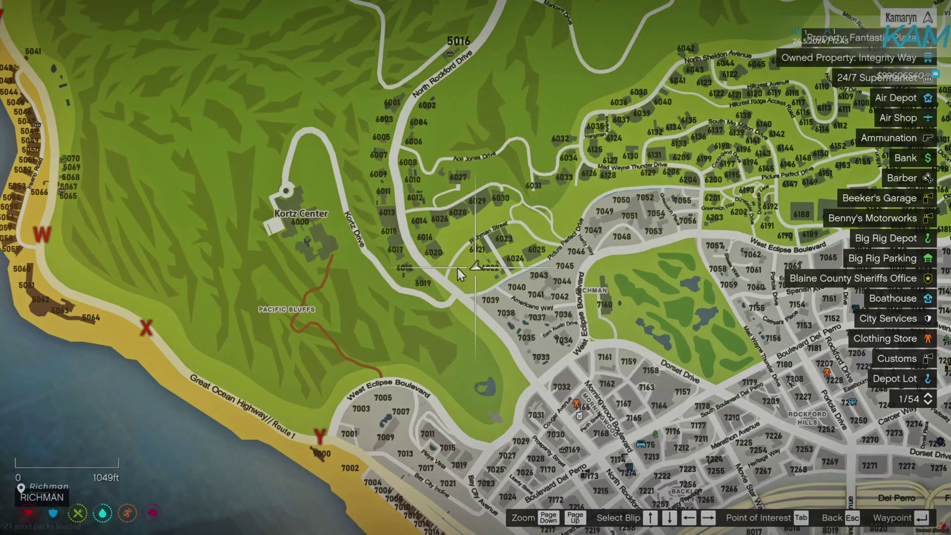
{"action": "scroll", "coordinate": [456, 265], "scroll_direction": "down", "scroll_amount": 5}
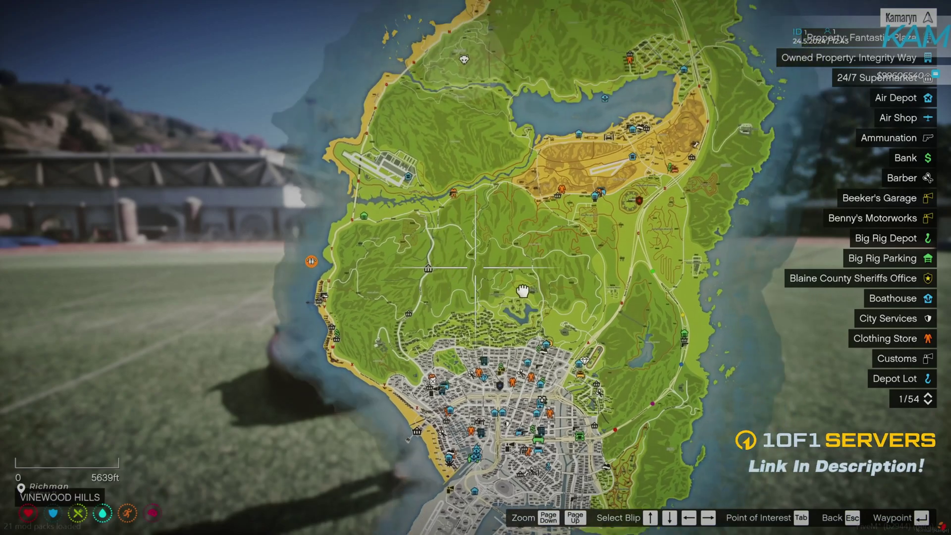
{"action": "mouse_move", "coordinate": [523, 291]}
{"action": "left_mouse_down"}
{"action": "mouse_move", "coordinate": [523, 336]}
{"action": "mouse_move", "coordinate": [512, 305]}
{"action": "left_mouse_up"}
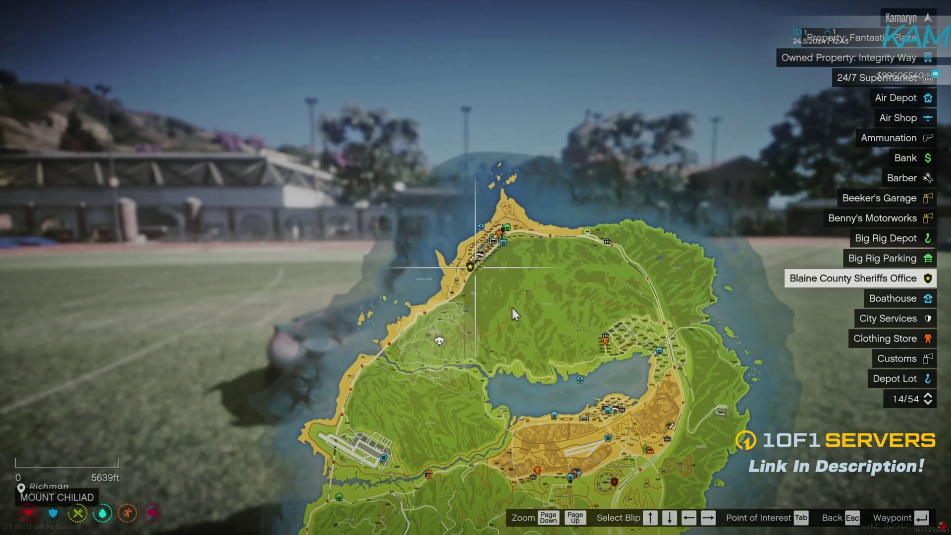
{"action": "scroll", "coordinate": [511, 306], "scroll_direction": "up", "scroll_amount": 5}
{"action": "scroll", "coordinate": [511, 310], "scroll_direction": "down", "scroll_amount": 5}
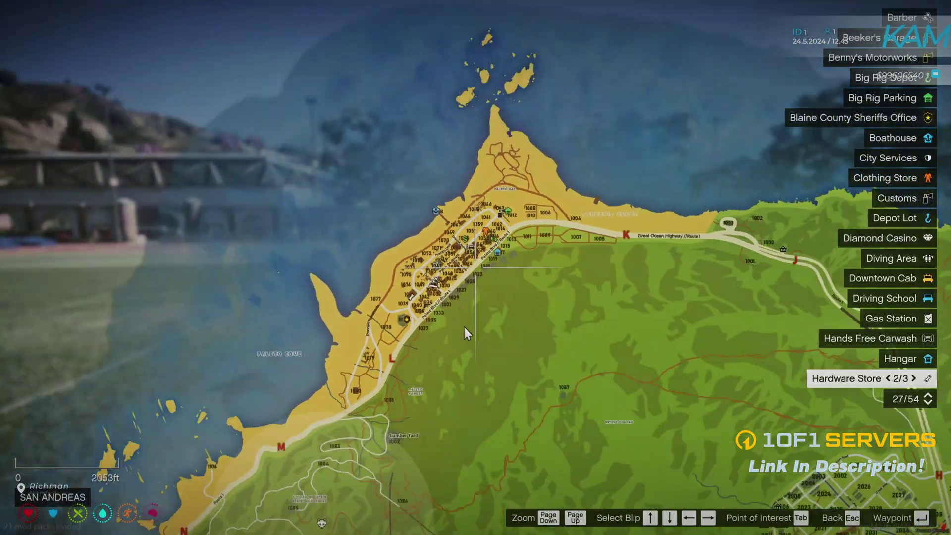
{"action": "key", "text": "Escape"}
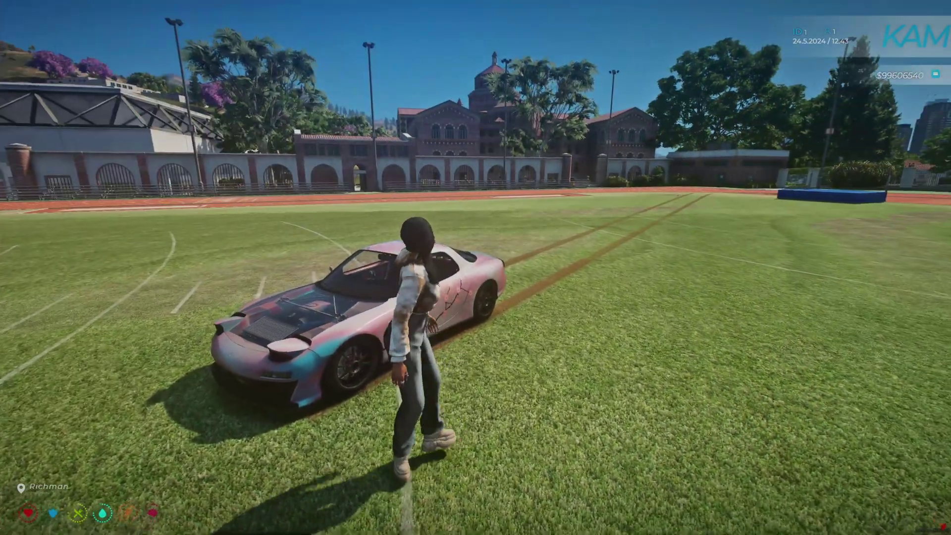
Get into the car and drive onto the running track
{"action": "key", "text": "f"}
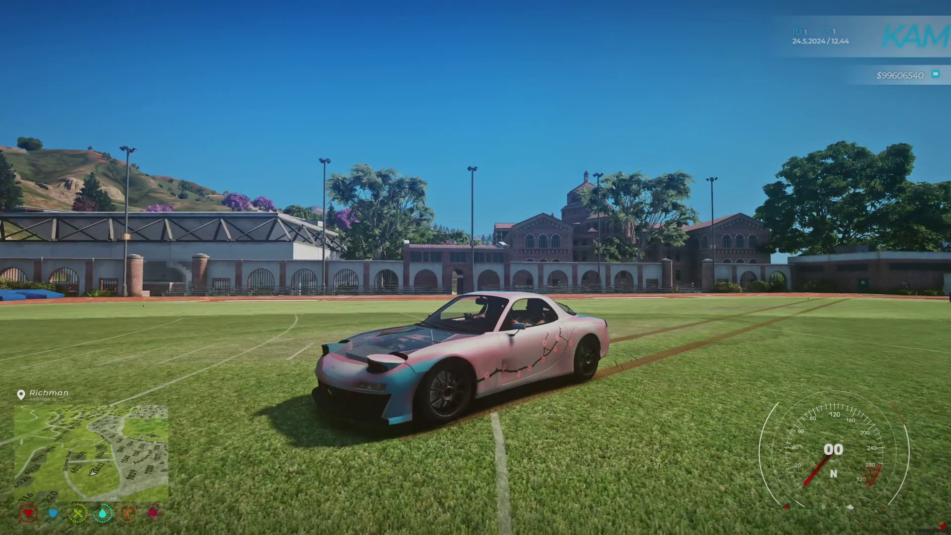
{"action": "key", "text": "w"}
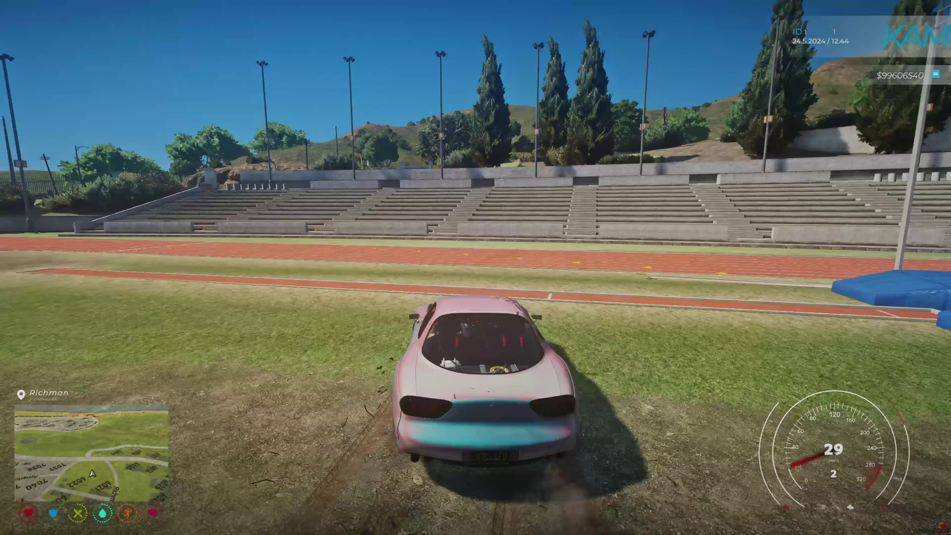
{"action": "key", "text": "a"}
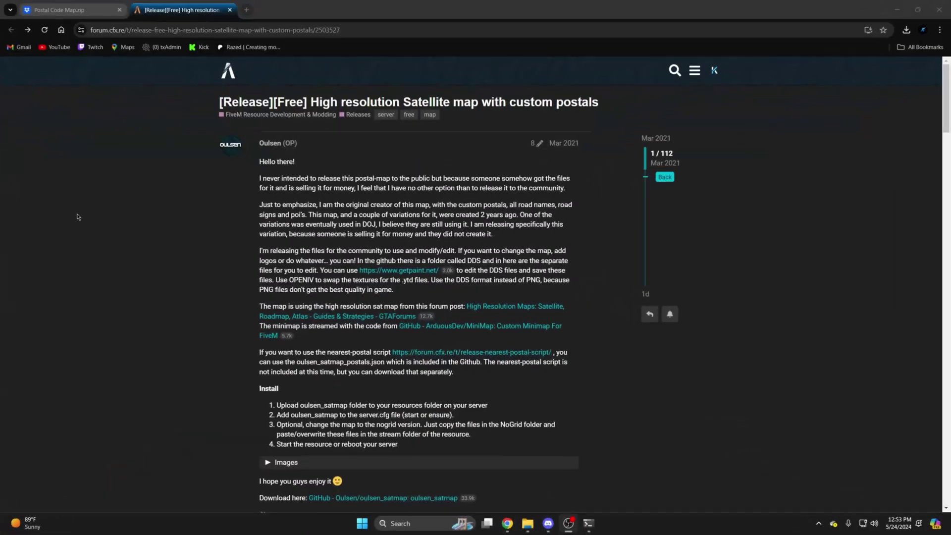
Expand the post's Images section and view the first satellite map preview
{"action": "scroll", "coordinate": [297, 297], "scroll_direction": "down", "scroll_amount": 2}
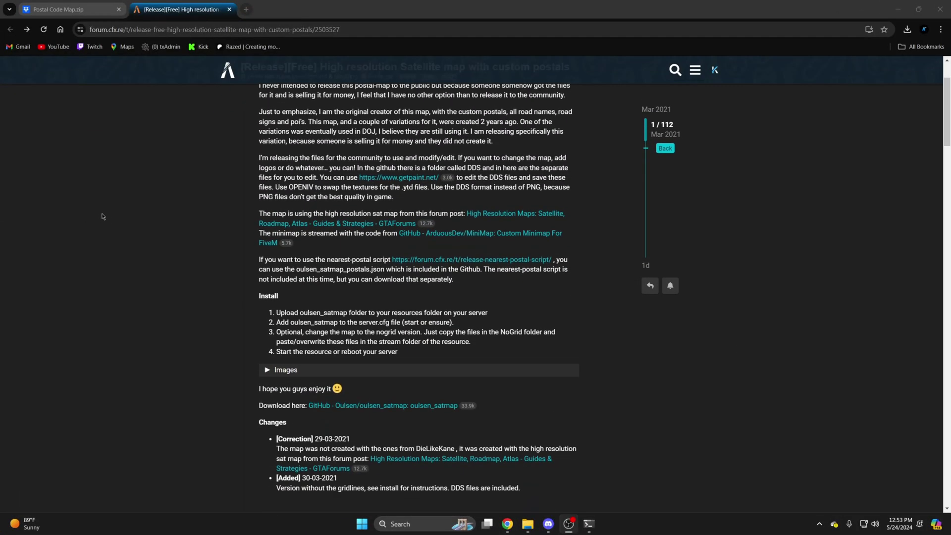
{"action": "left_click", "coordinate": [360, 361]}
{"action": "scroll", "coordinate": [360, 359], "scroll_direction": "down", "scroll_amount": 3}
{"action": "left_click", "coordinate": [360, 358]}
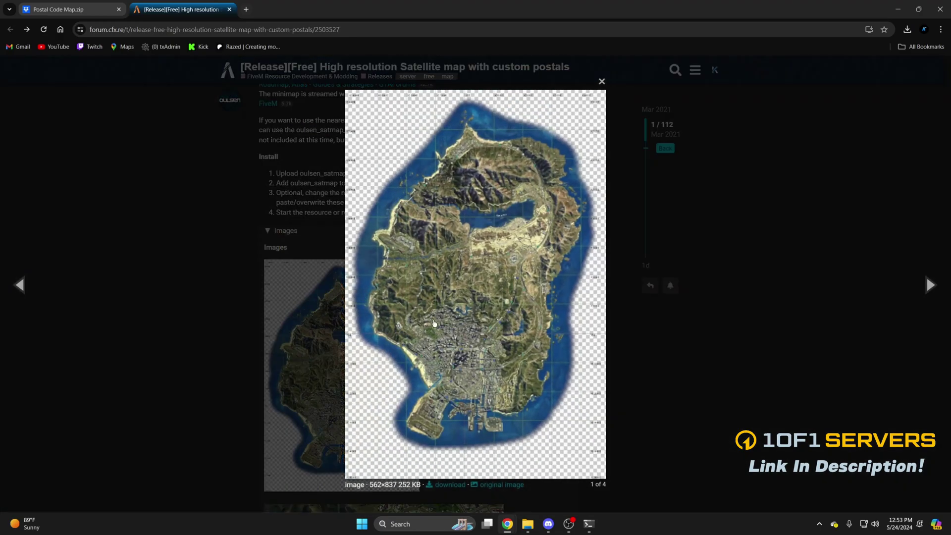
{"action": "key", "text": "Escape"}
View the second preview image, then scroll down to the 'Download here' GitHub link
{"action": "scroll", "coordinate": [367, 356], "scroll_direction": "down", "scroll_amount": 4}
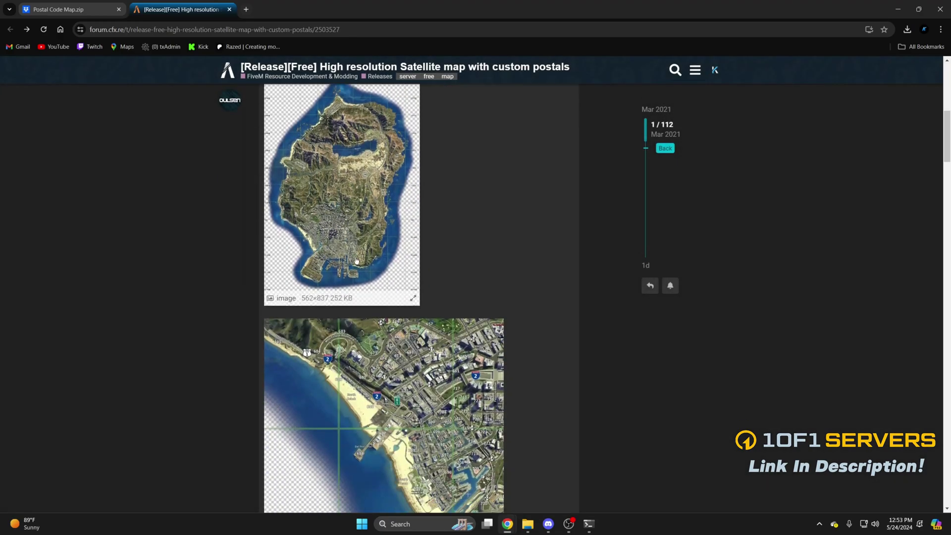
{"action": "left_click", "coordinate": [367, 357]}
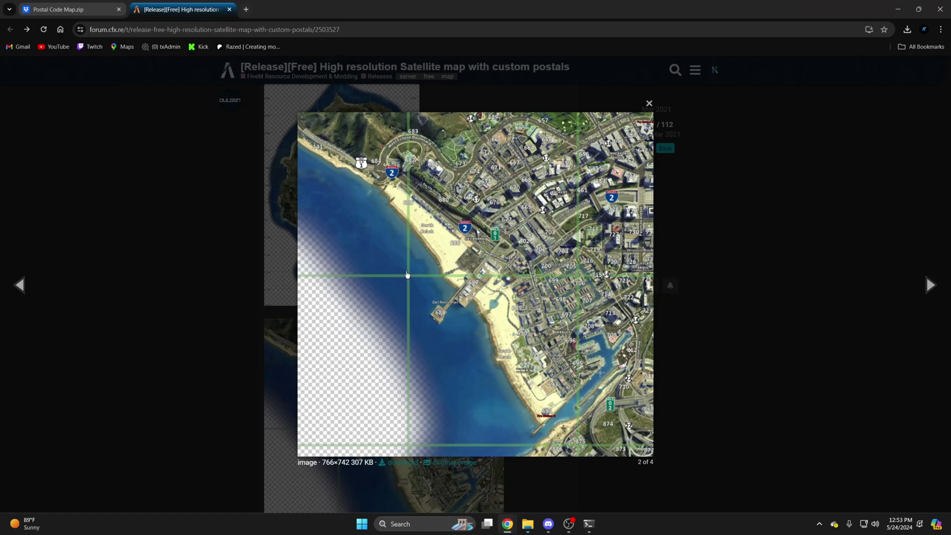
{"action": "left_click", "coordinate": [649, 104]}
{"action": "scroll", "coordinate": [438, 239], "scroll_direction": "down", "scroll_amount": 8}
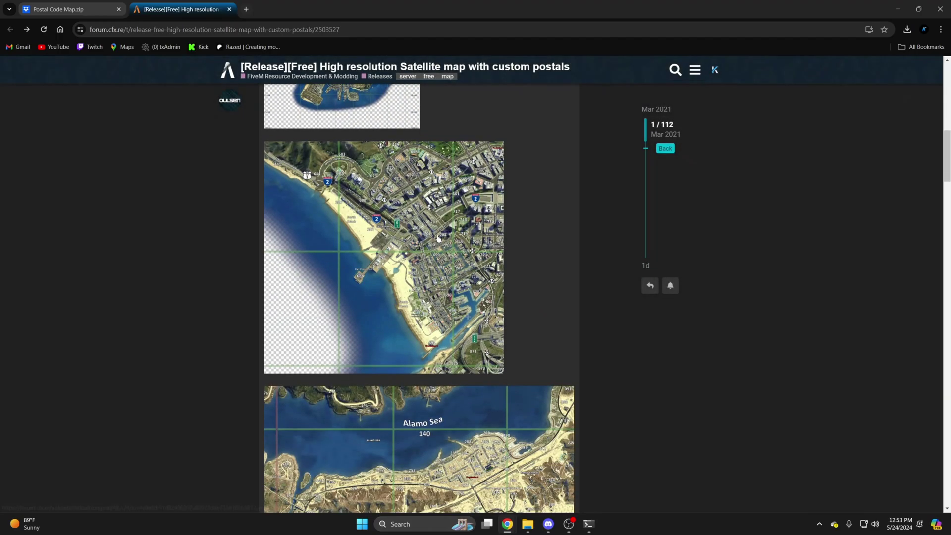
{"action": "scroll", "coordinate": [437, 239], "scroll_direction": "down", "scroll_amount": 5}
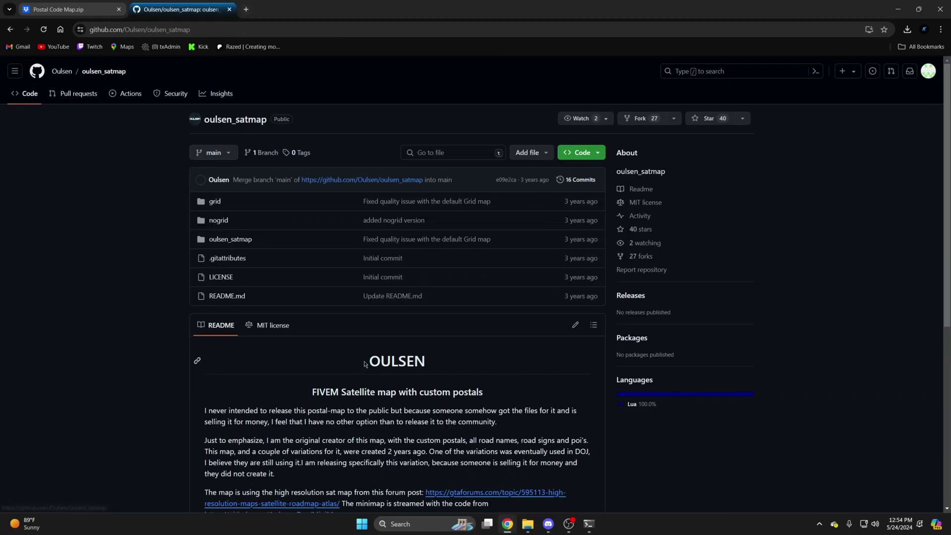
Download the repository as oulsen_satmap-main.zip from the Code menu
{"action": "left_click", "coordinate": [577, 158]}
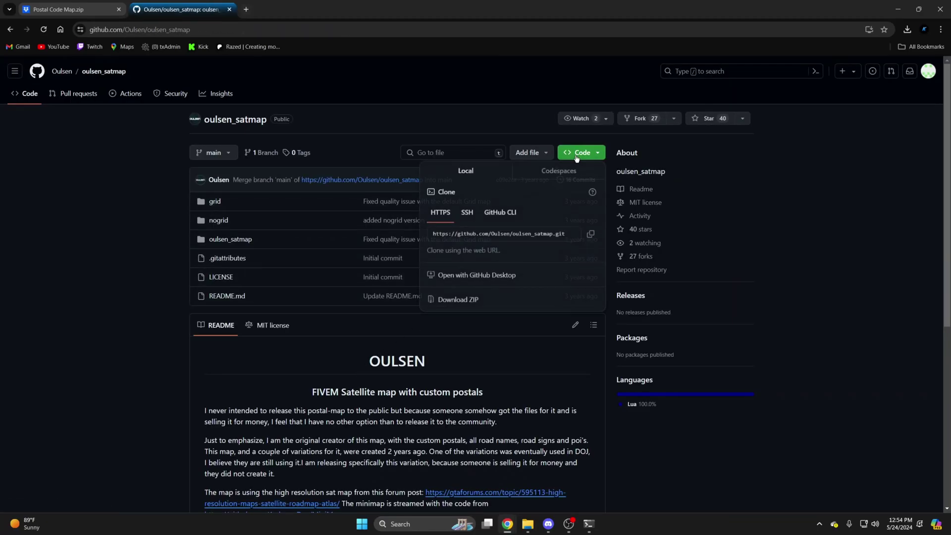
{"action": "left_click", "coordinate": [464, 300]}
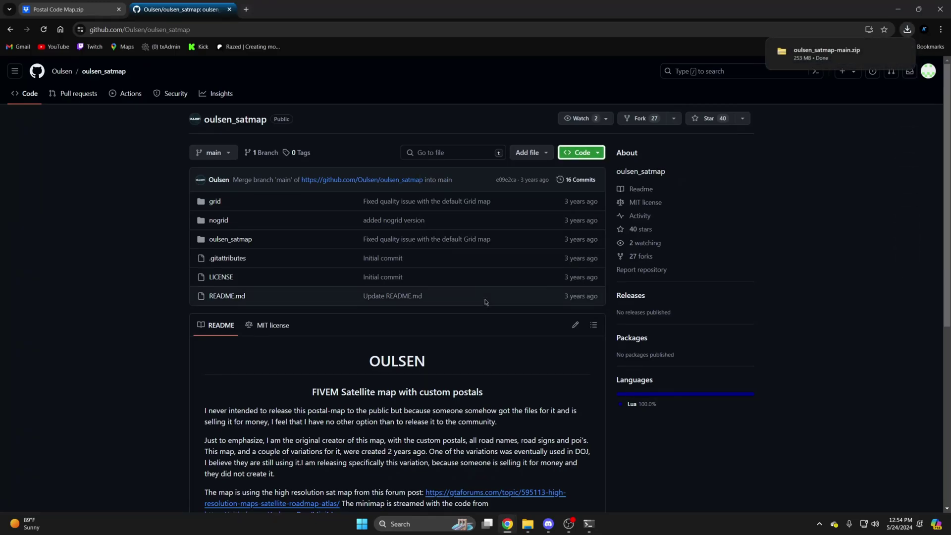
Open the zip's oulsen_satmap-main folder beside the server's resources folder
{"action": "left_click", "coordinate": [820, 55]}
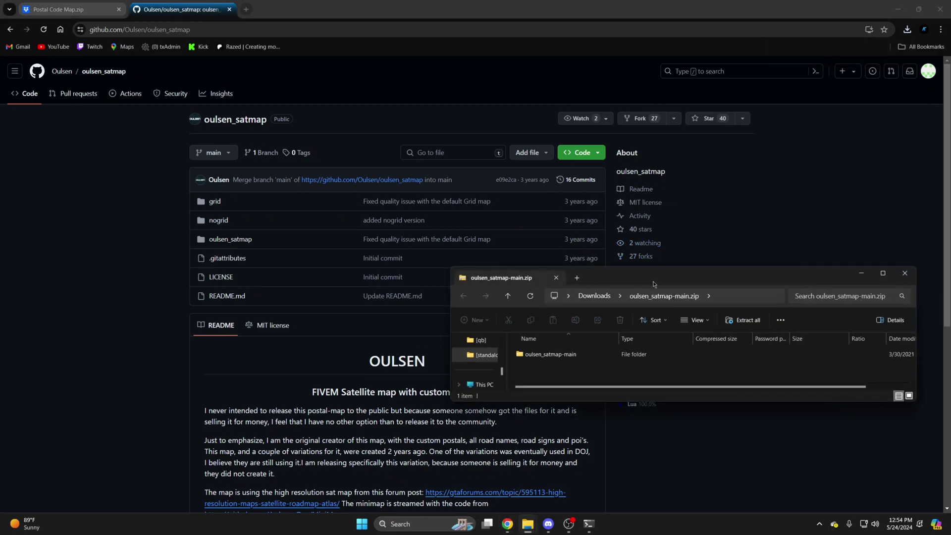
{"action": "left_click_drag", "start_coordinate": [657, 282], "coordinate": [249, 278]}
{"action": "double_click", "coordinate": [144, 349]}
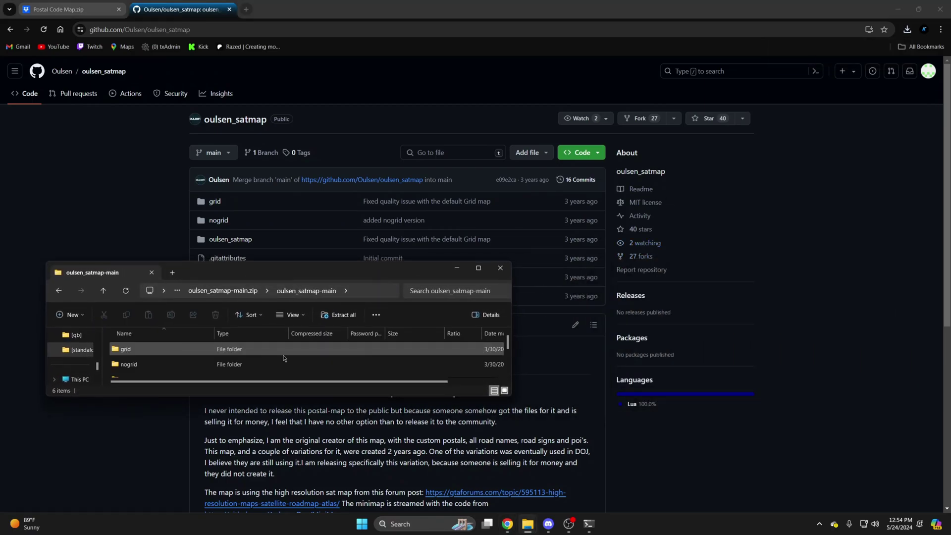
{"action": "mouse_move", "coordinate": [531, 531]}
{"action": "left_click", "coordinate": [477, 488]}
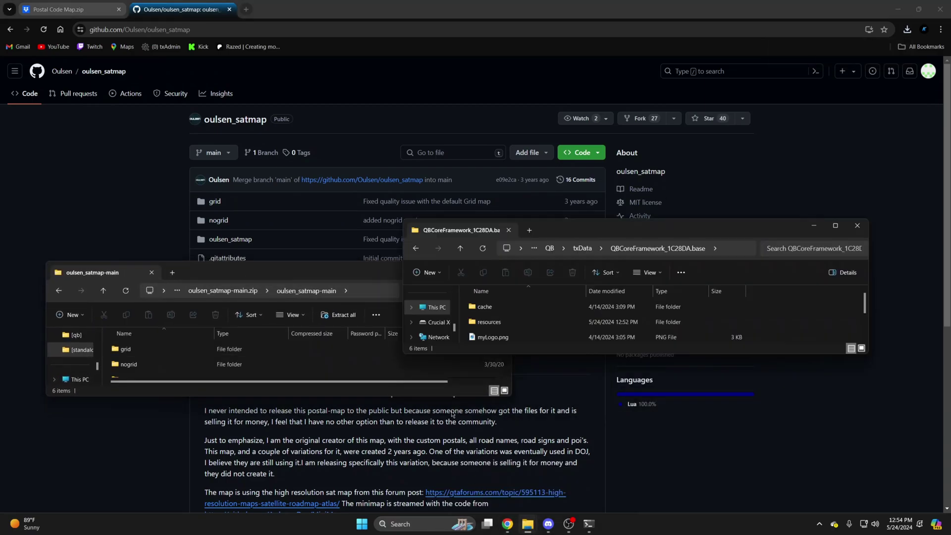
{"action": "double_click", "coordinate": [530, 322]}
{"action": "scroll", "coordinate": [257, 367], "scroll_direction": "down", "scroll_amount": 1}
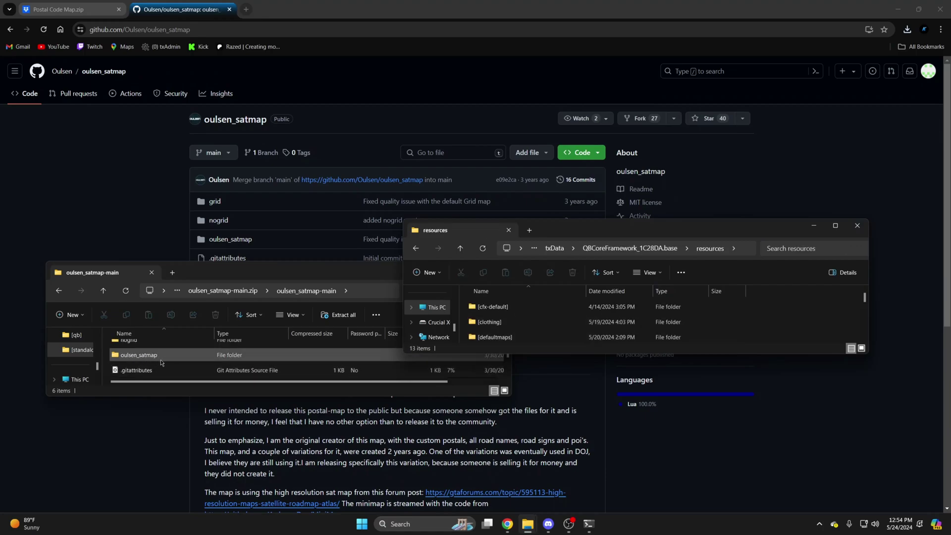
Copy the oulsen_satmap folder into resources and open its stream folder
{"action": "left_click_drag", "start_coordinate": [128, 359], "coordinate": [774, 311]}
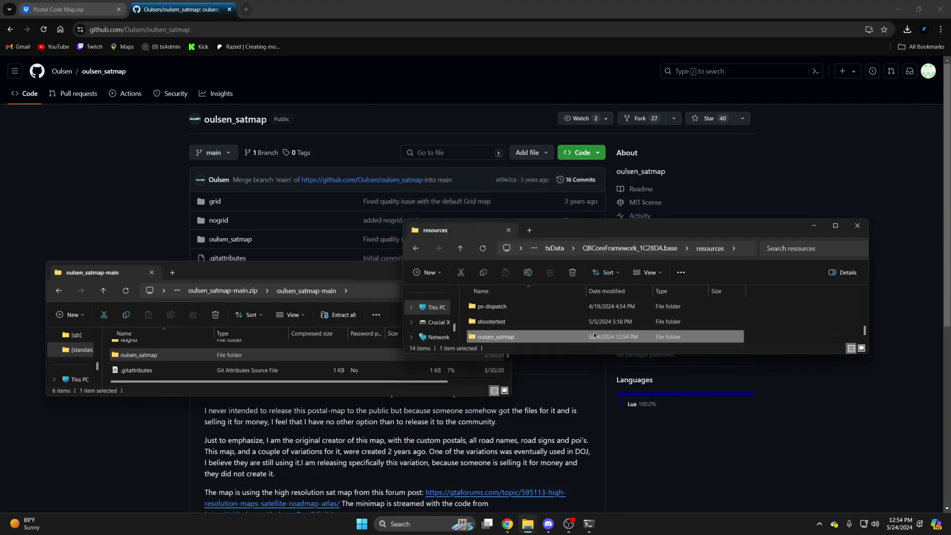
{"action": "double_click", "coordinate": [523, 338]}
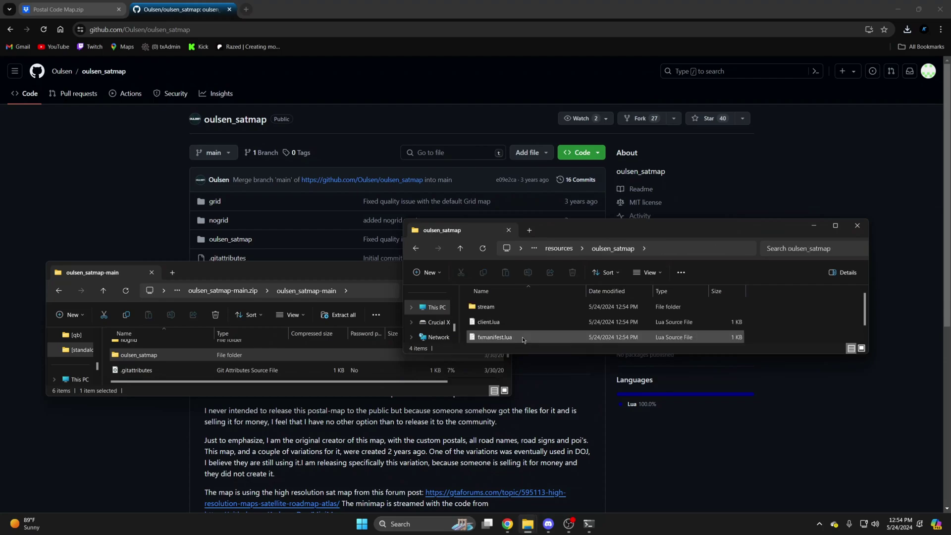
{"action": "double_click", "coordinate": [498, 307]}
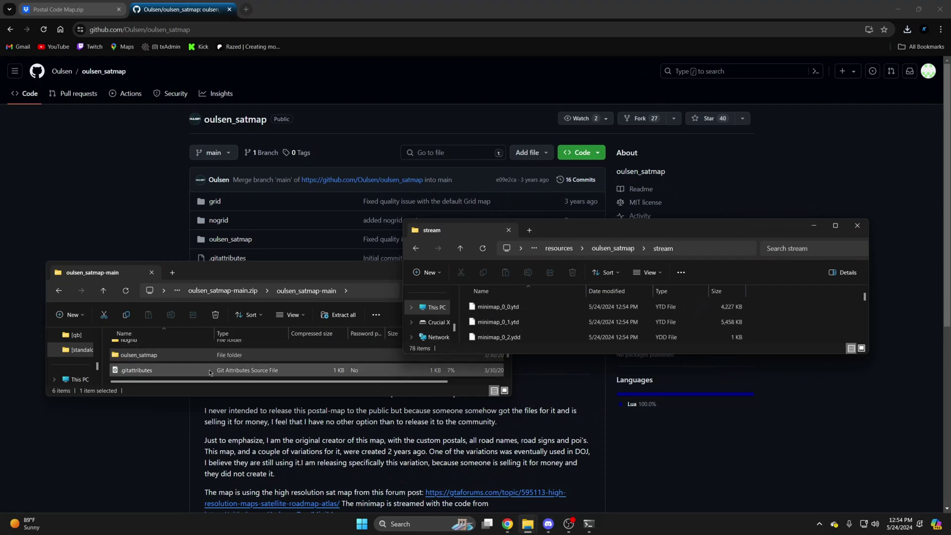
{"action": "scroll", "coordinate": [203, 367], "scroll_direction": "up", "scroll_amount": 1}
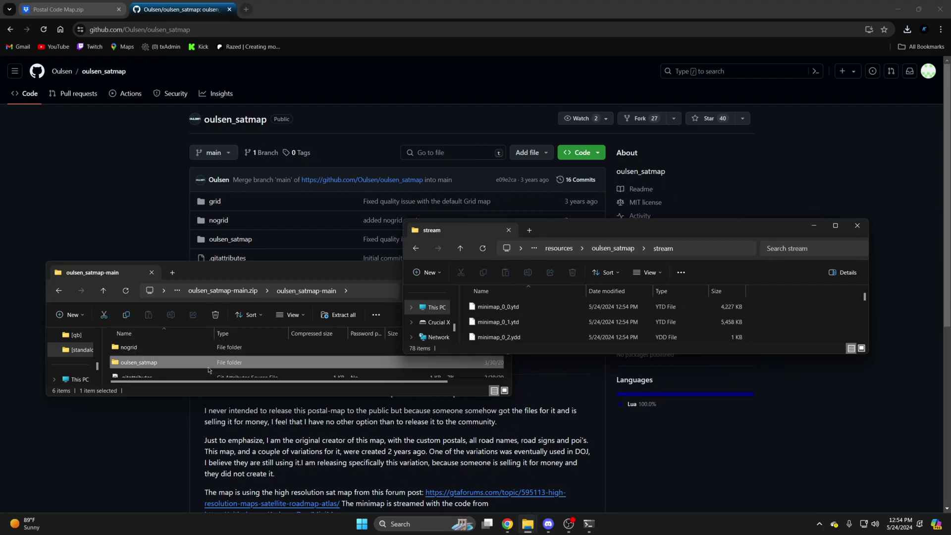
Copy all nogrid files into the stream folder, replacing the existing files
{"action": "double_click", "coordinate": [147, 348]}
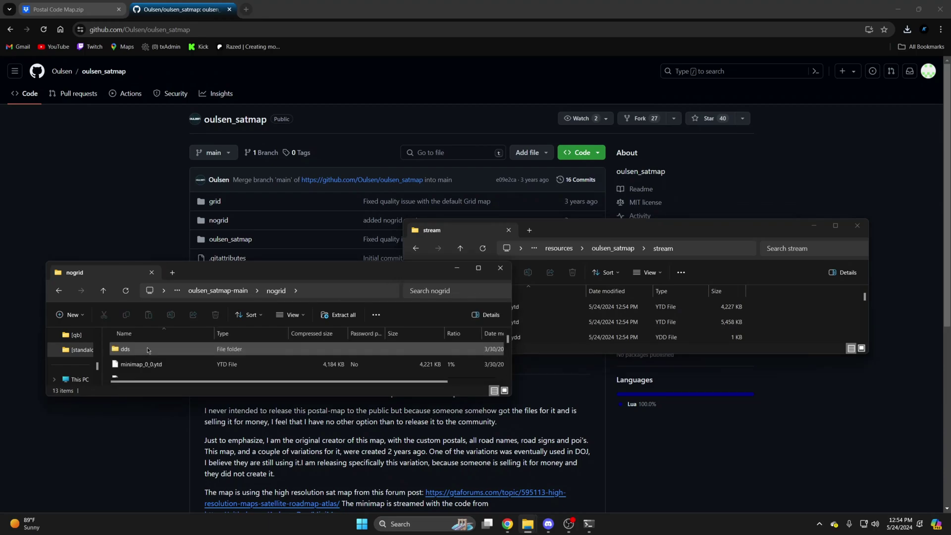
{"action": "key", "text": "ctrl+a"}
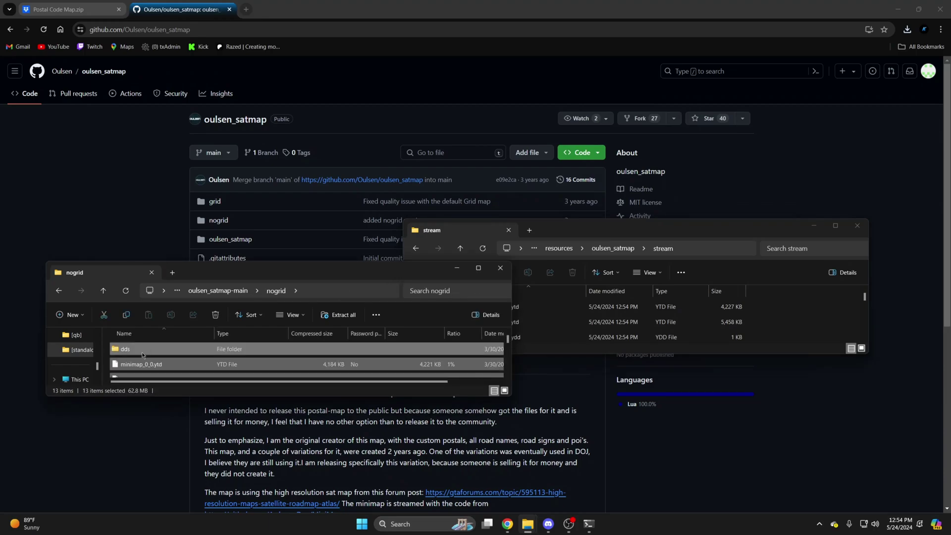
{"action": "left_click_drag", "start_coordinate": [137, 351], "coordinate": [802, 304]}
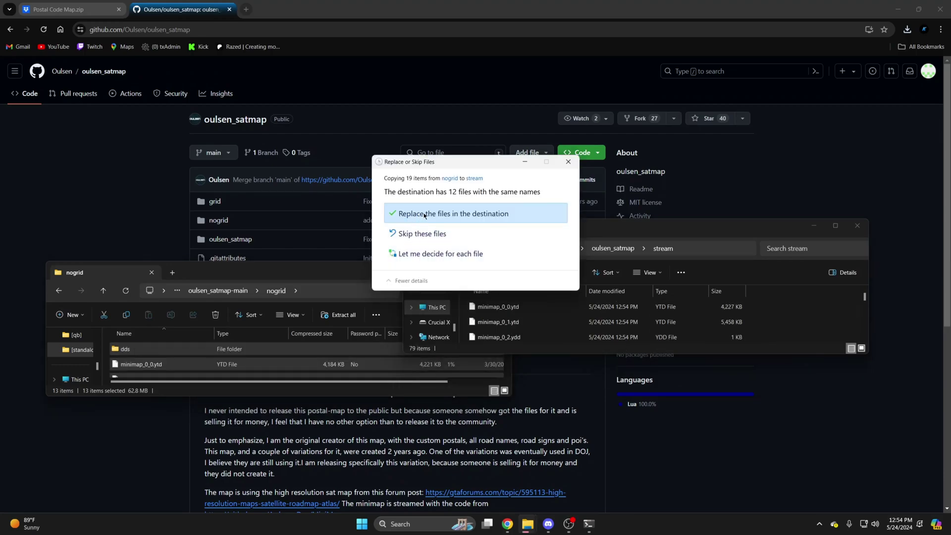
{"action": "left_click", "coordinate": [431, 215]}
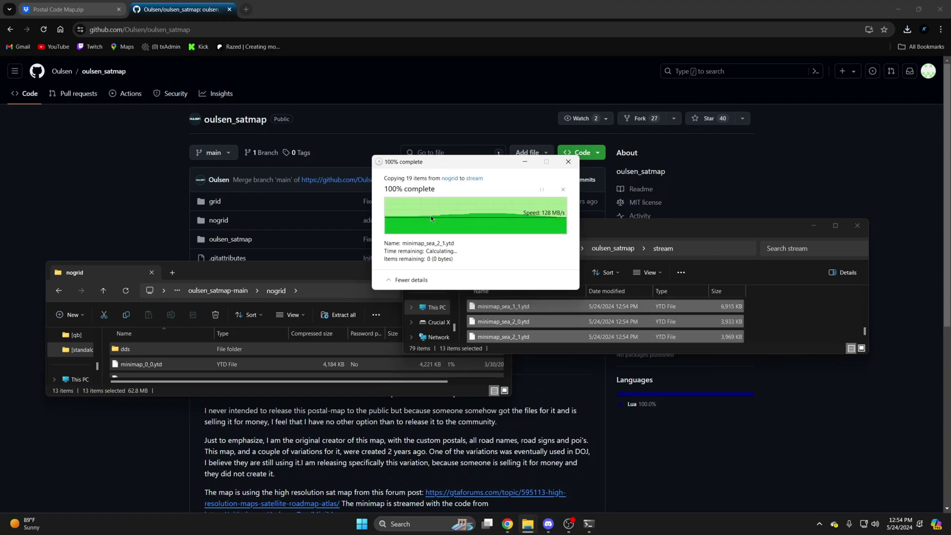
Navigate back up through resources to the QBCoreFramework_1C28DA.base server folder
{"action": "left_click_drag", "start_coordinate": [582, 228], "coordinate": [379, 238]}
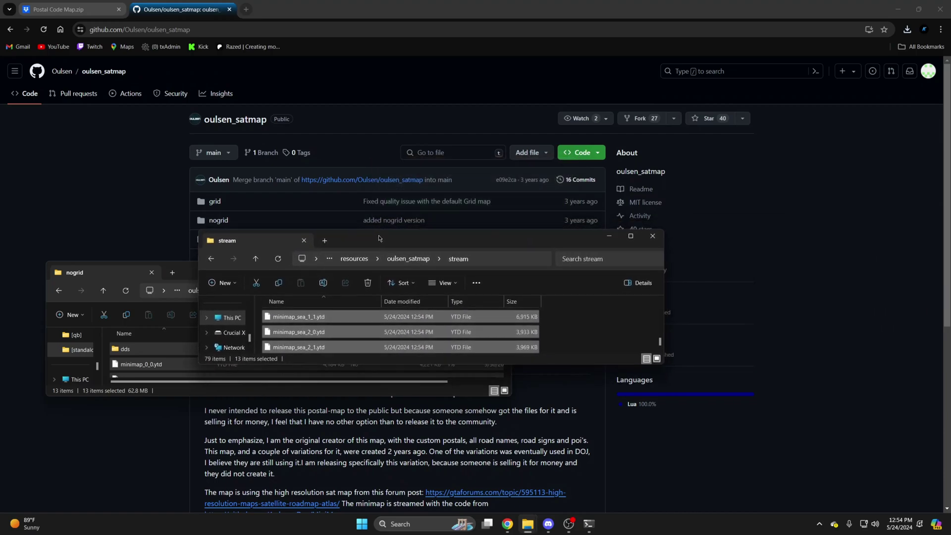
{"action": "left_click", "coordinate": [358, 258]}
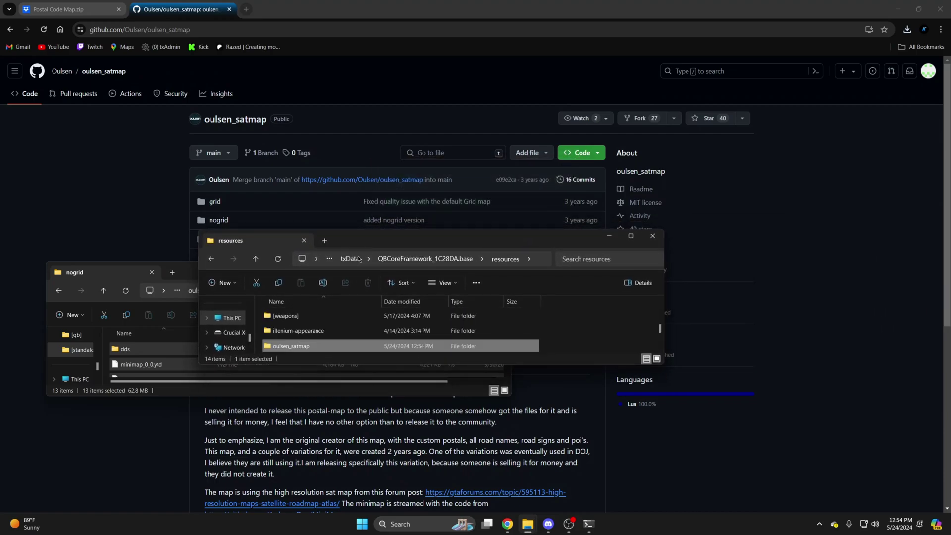
{"action": "left_click", "coordinate": [395, 260]}
{"action": "scroll", "coordinate": [311, 337], "scroll_direction": "down", "scroll_amount": 1}
{"action": "scroll", "coordinate": [310, 340], "scroll_direction": "down", "scroll_amount": 1}
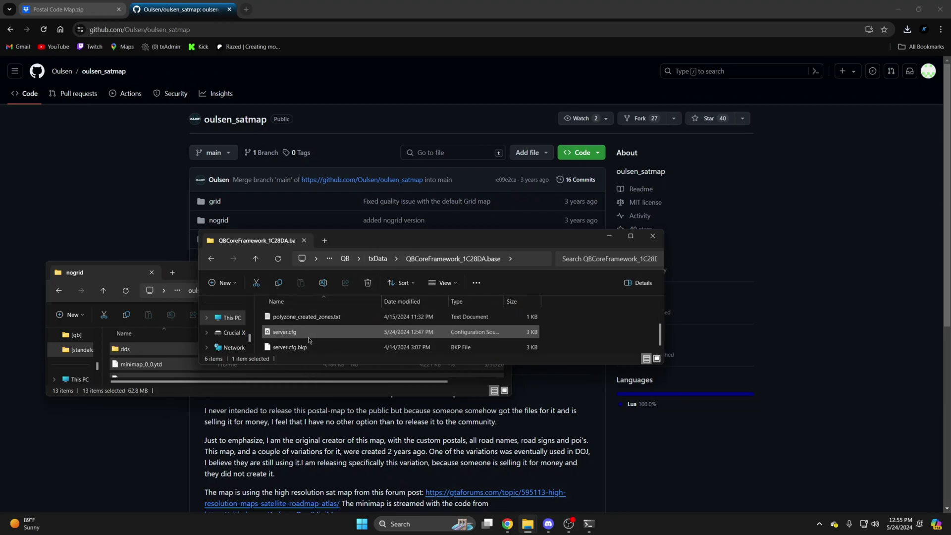
Add a new 'ensure' line below the last resource entry in server.cfg
{"action": "double_click", "coordinate": [308, 337]}
{"action": "scroll", "coordinate": [248, 302], "scroll_direction": "down", "scroll_amount": 6}
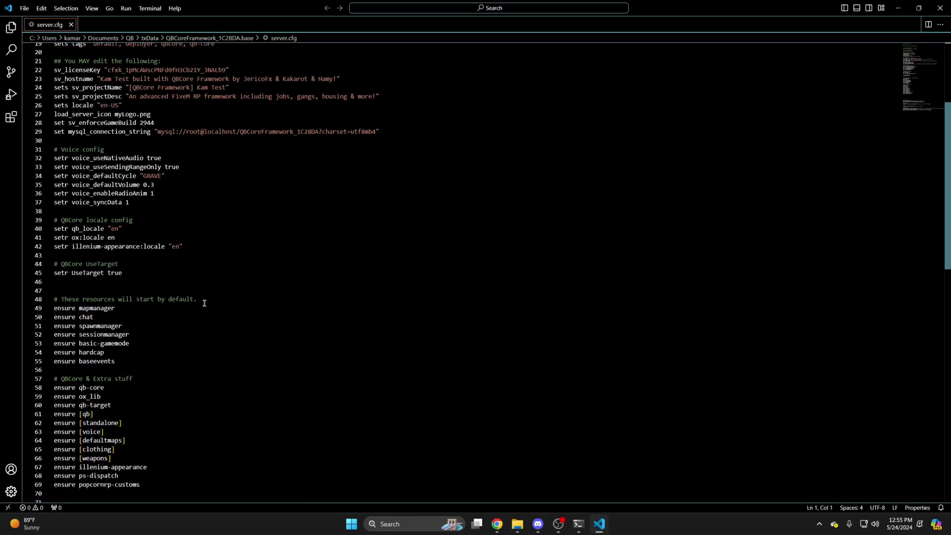
{"action": "scroll", "coordinate": [204, 303], "scroll_direction": "down", "scroll_amount": 3}
{"action": "left_click", "coordinate": [150, 417]}
{"action": "key", "text": "Return"}
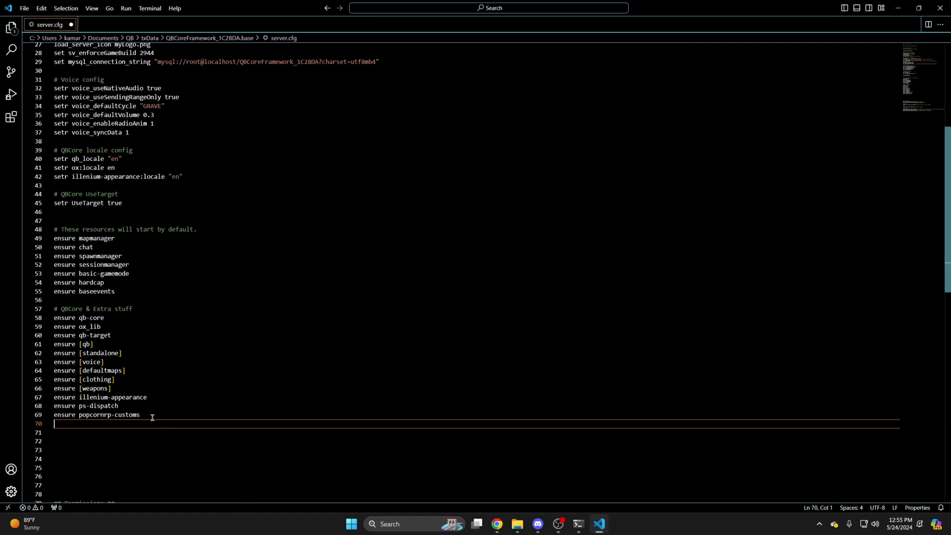
{"action": "type", "text": "ensure oulsen_satmap"}
Save the edited server.cfg from the File menu
{"action": "scroll", "coordinate": [153, 417], "scroll_direction": "up", "scroll_amount": 4}
{"action": "left_click", "coordinate": [24, 7]}
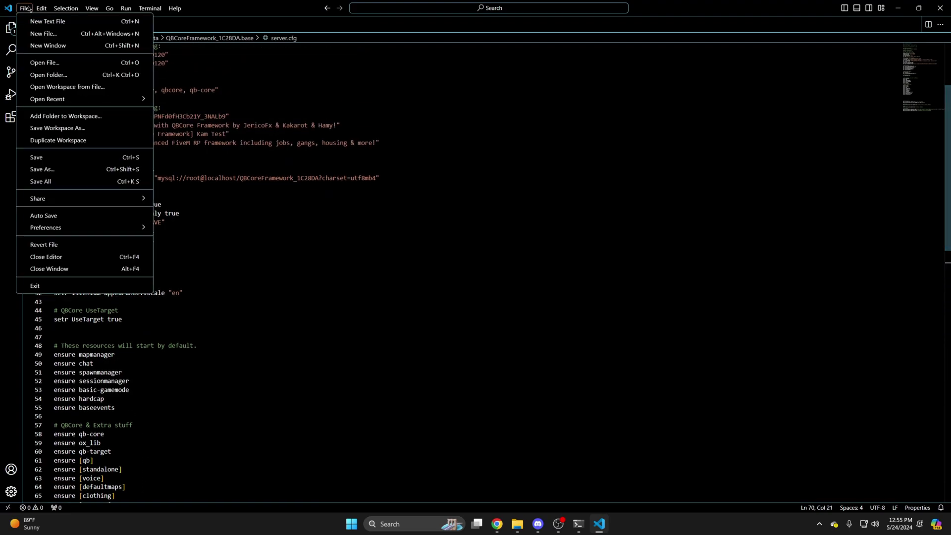
{"action": "left_click", "coordinate": [60, 153]}
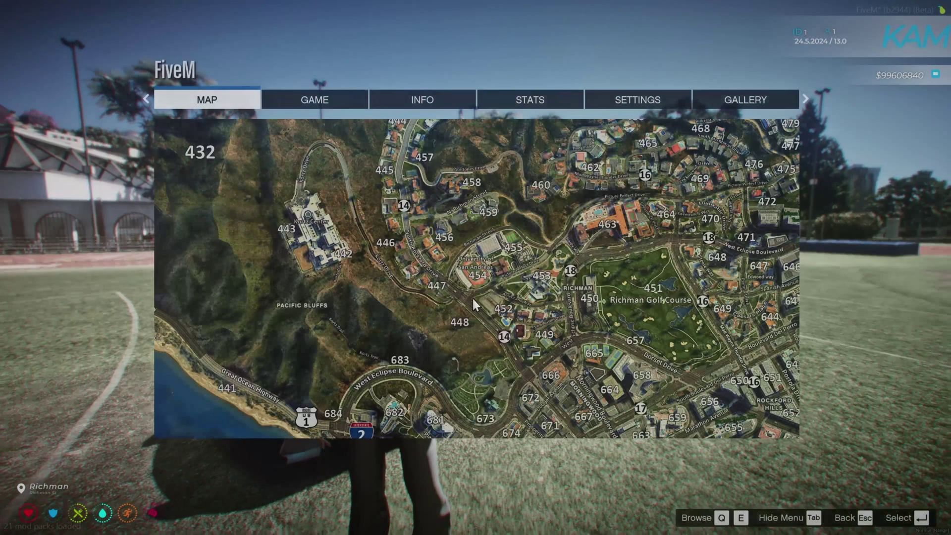
Expand the map to full screen, zoom around Richman, and pan north to Paleto Bay
{"action": "left_click", "coordinate": [472, 296]}
{"action": "scroll", "coordinate": [491, 275], "scroll_direction": "up", "scroll_amount": 4}
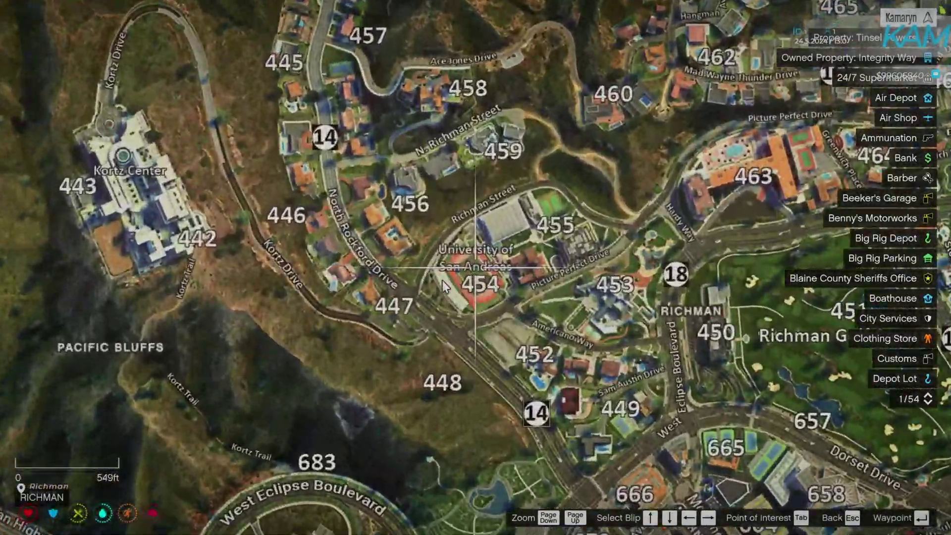
{"action": "scroll", "coordinate": [443, 284], "scroll_direction": "down", "scroll_amount": 6}
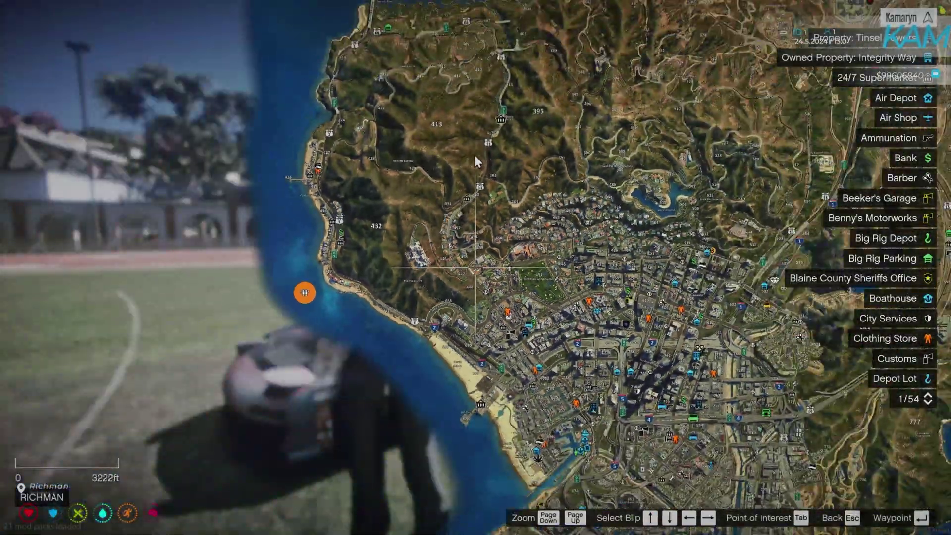
{"action": "left_click_drag", "start_coordinate": [475, 156], "coordinate": [454, 343]}
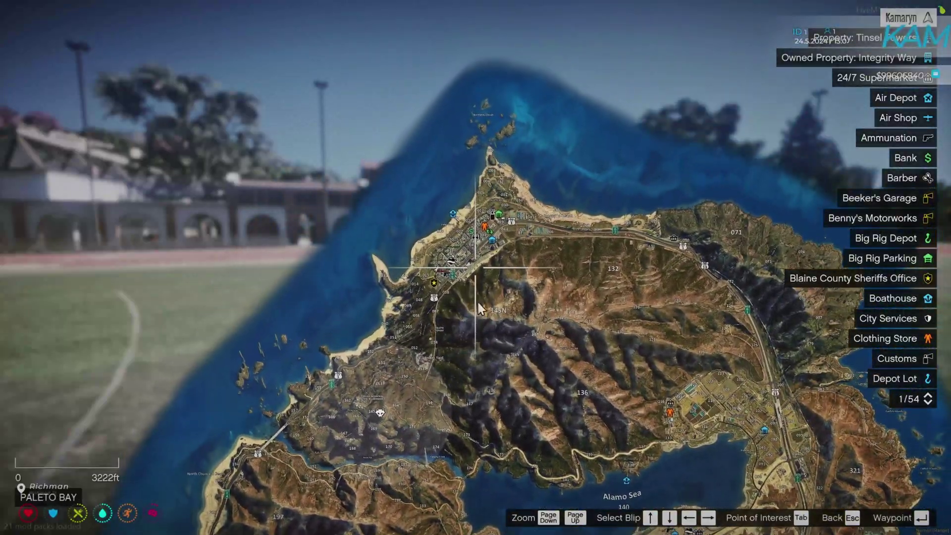
Pan south-east to the Alamo Sea postals, then close the map to resume gameplay
{"action": "scroll", "coordinate": [484, 296], "scroll_direction": "up", "scroll_amount": 4}
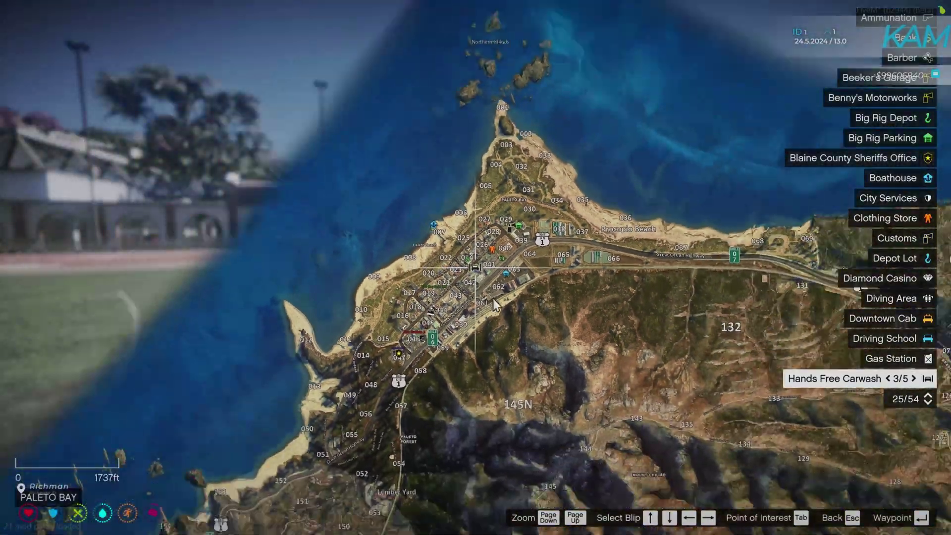
{"action": "scroll", "coordinate": [494, 304], "scroll_direction": "down", "scroll_amount": 4}
{"action": "left_click_drag", "start_coordinate": [494, 304], "coordinate": [480, 192]}
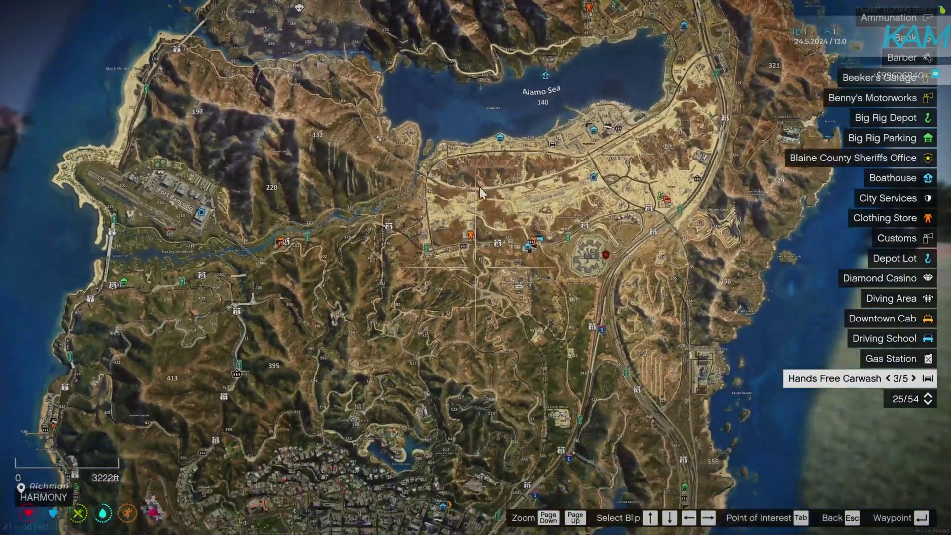
{"action": "key", "text": "Escape"}
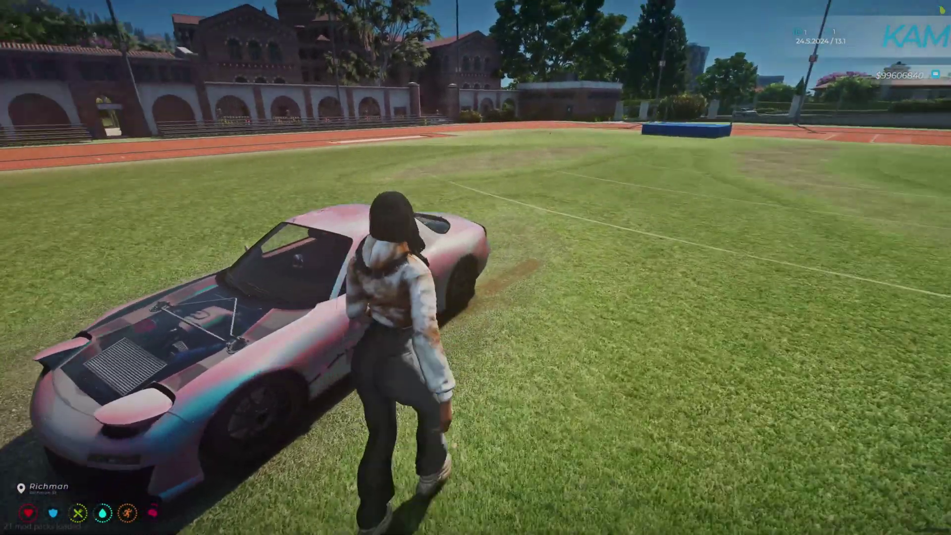
{"action": "key", "text": "f"}
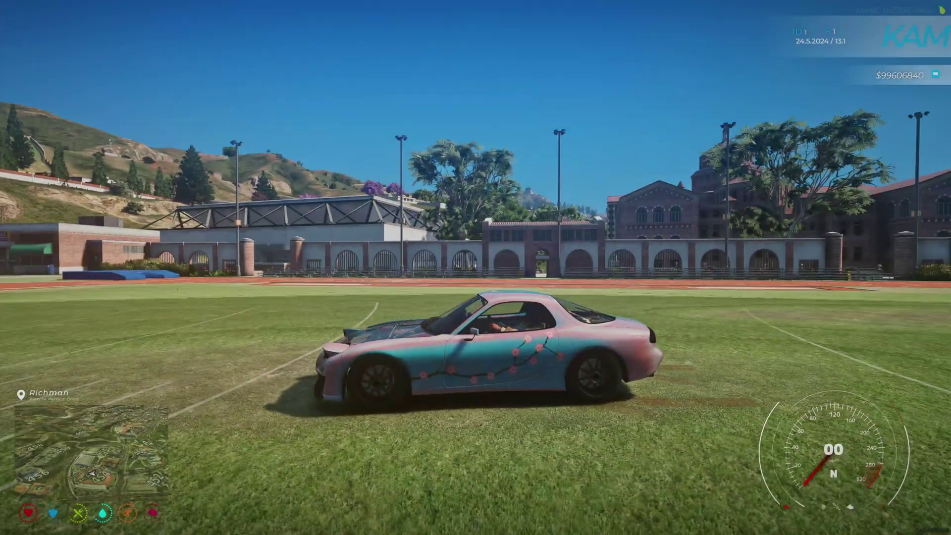
{"action": "key", "text": "f"}
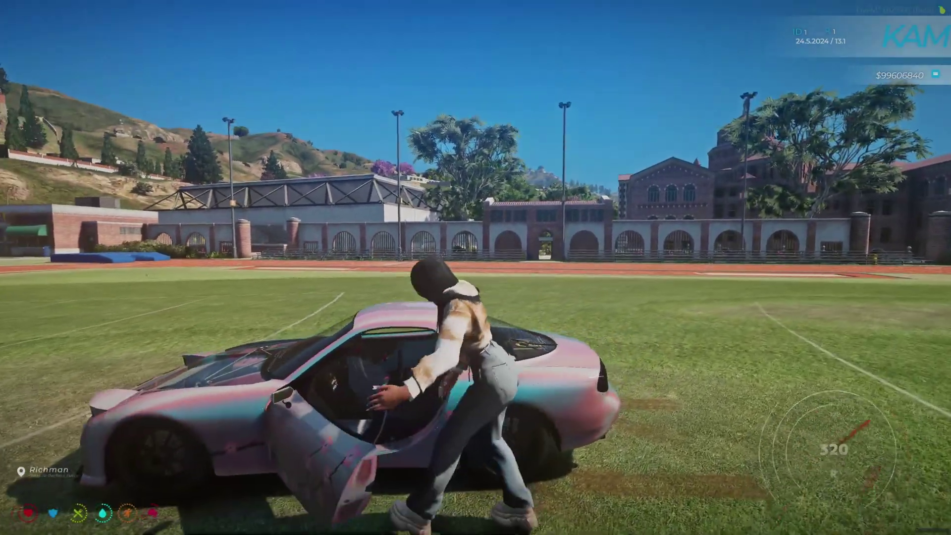
{"action": "key", "text": "s"}
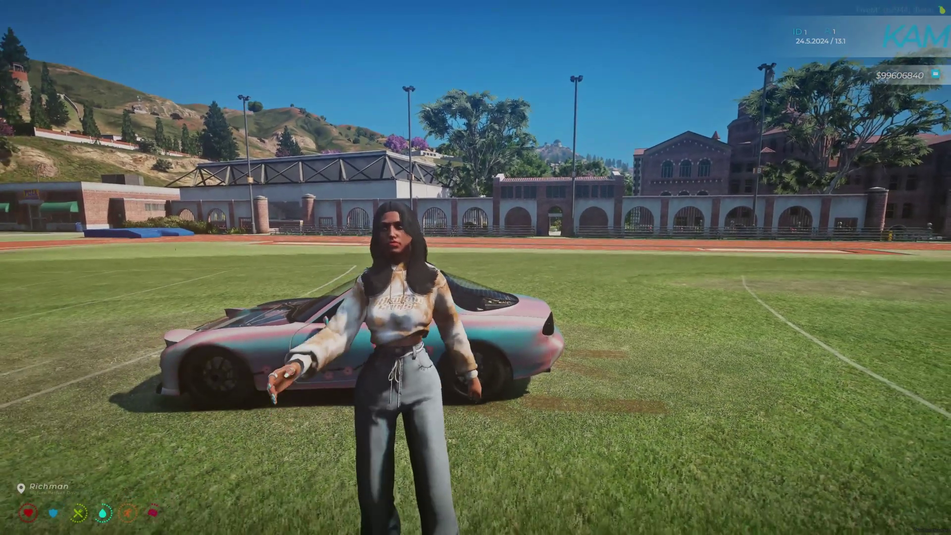